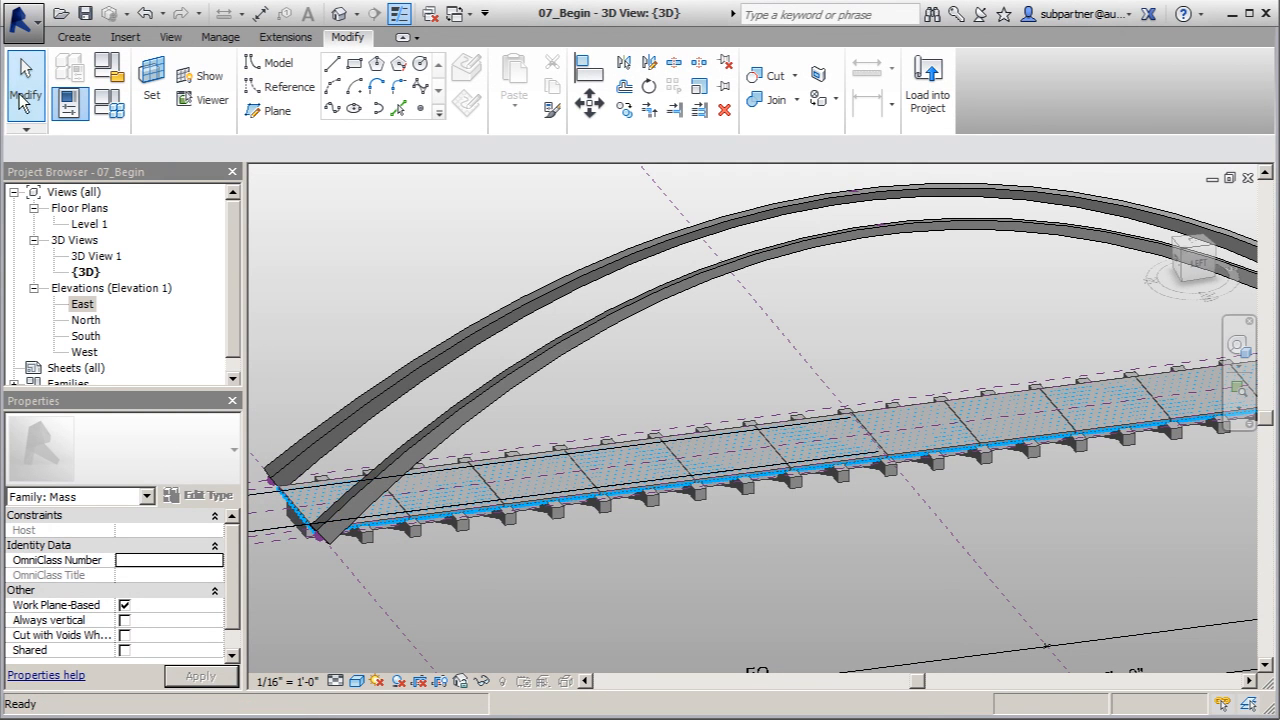
Step: Examine the deck edge, crossbeams and arch ends at the near end of the bridge
scroll(617, 364, "down", 2)
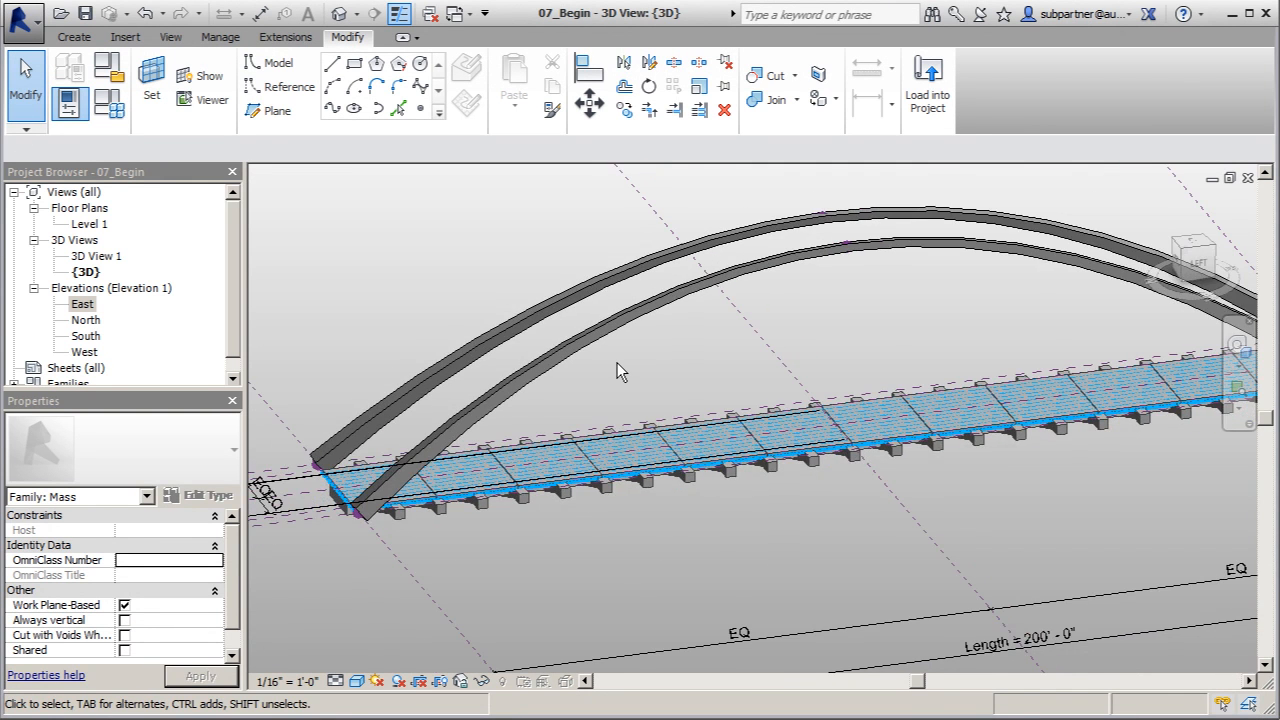
scroll(390, 528, "up", 2)
scroll(355, 528, "up", 2)
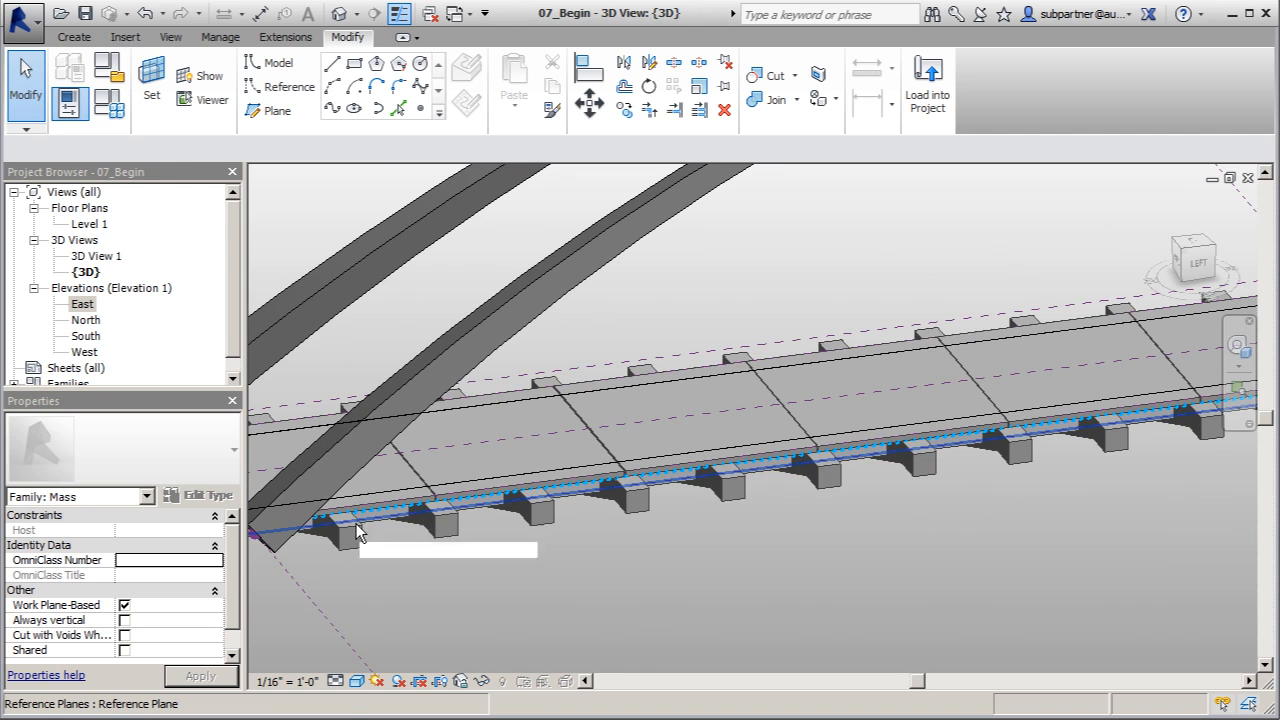
scroll(347, 530, "up", 2)
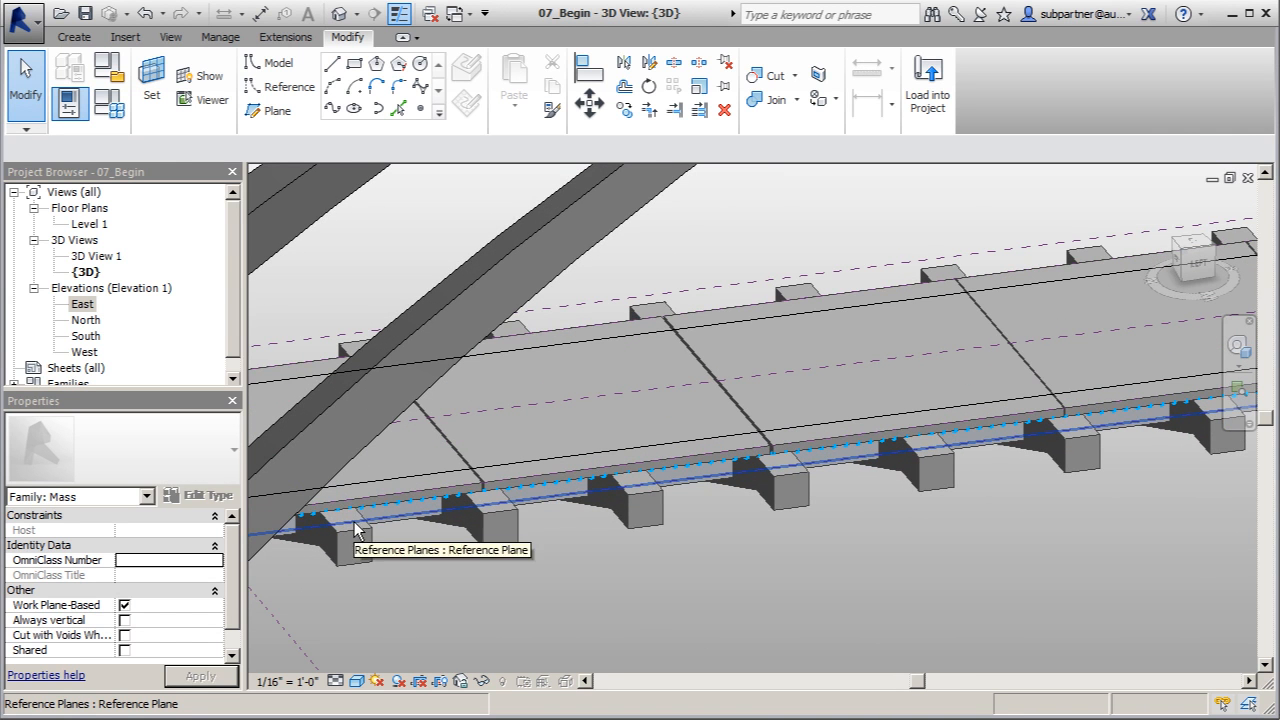
middle_click_drag(380, 383, 435, 355, "shift")
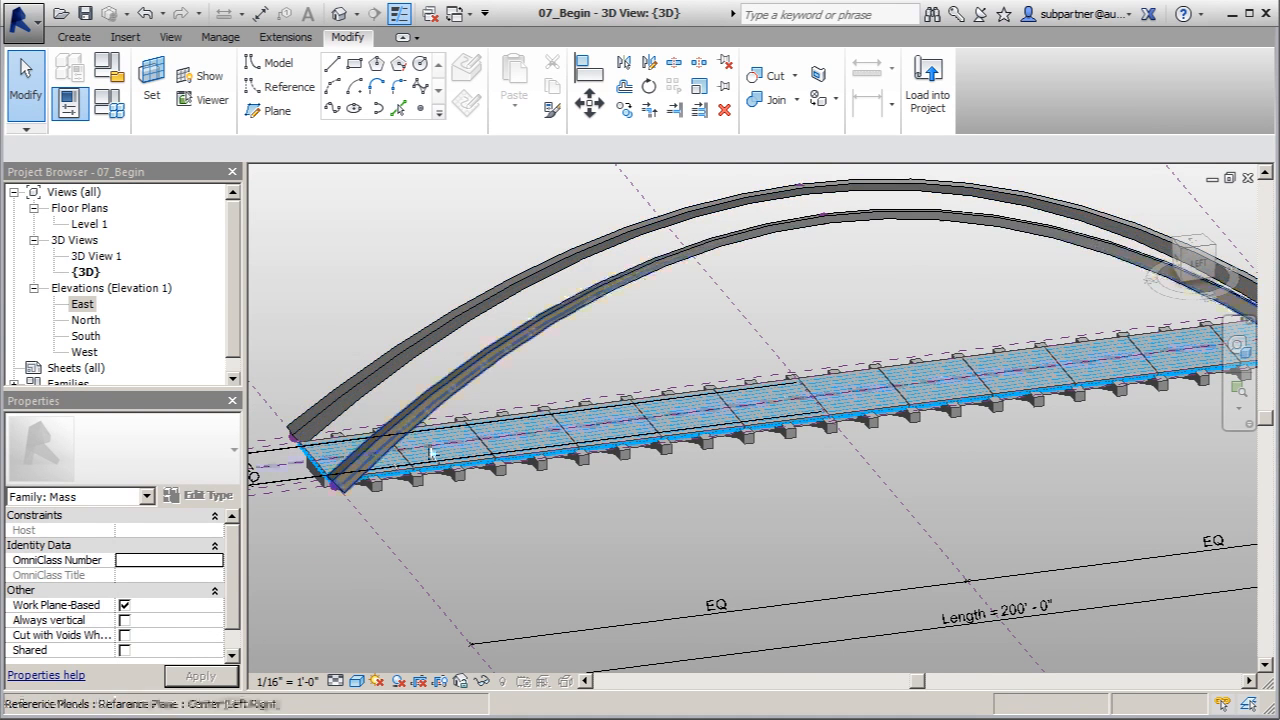
scroll(358, 505, "up", 5)
scroll(360, 502, "up", 3)
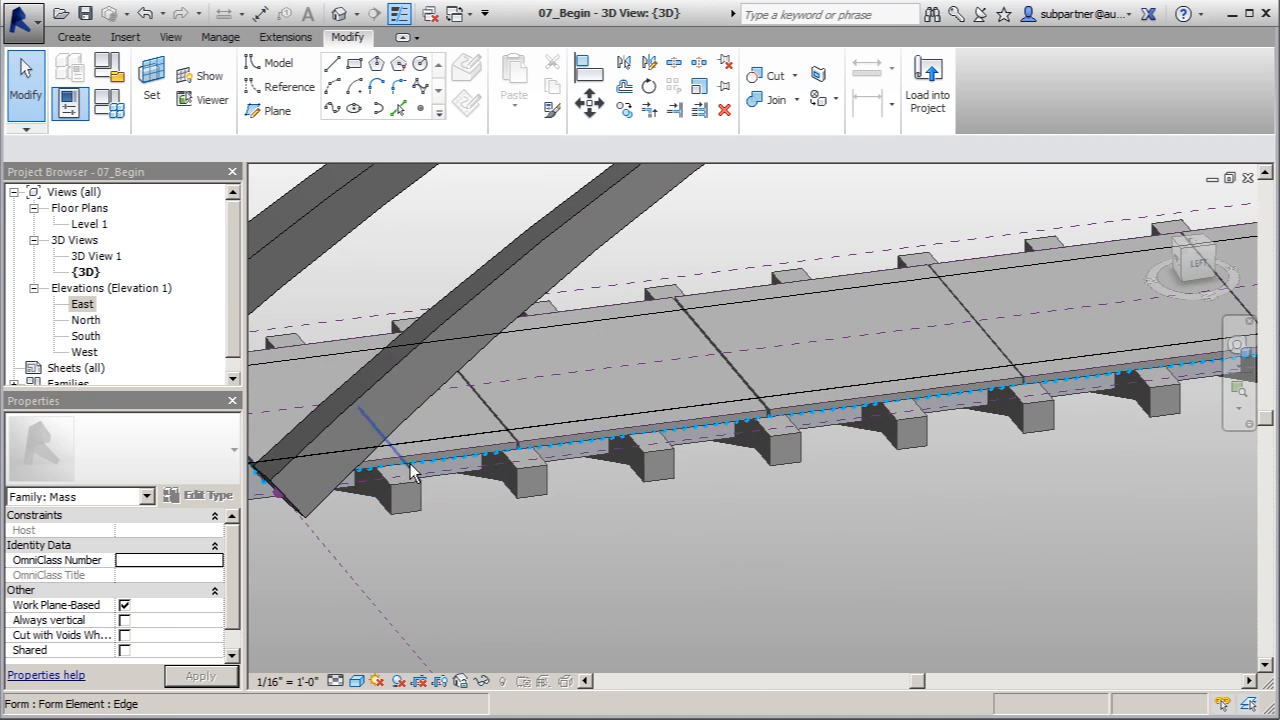
middle_click_drag(472, 473, 826, 481, "shift")
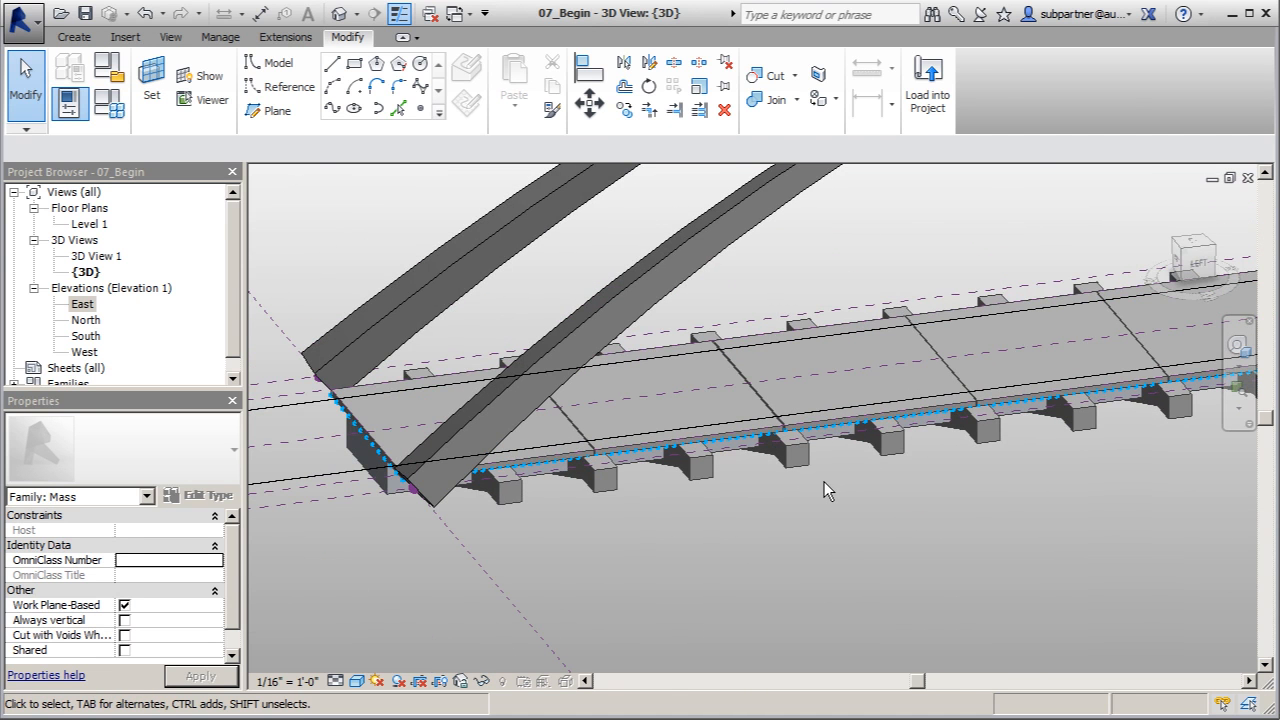
scroll(824, 481, "up", 3)
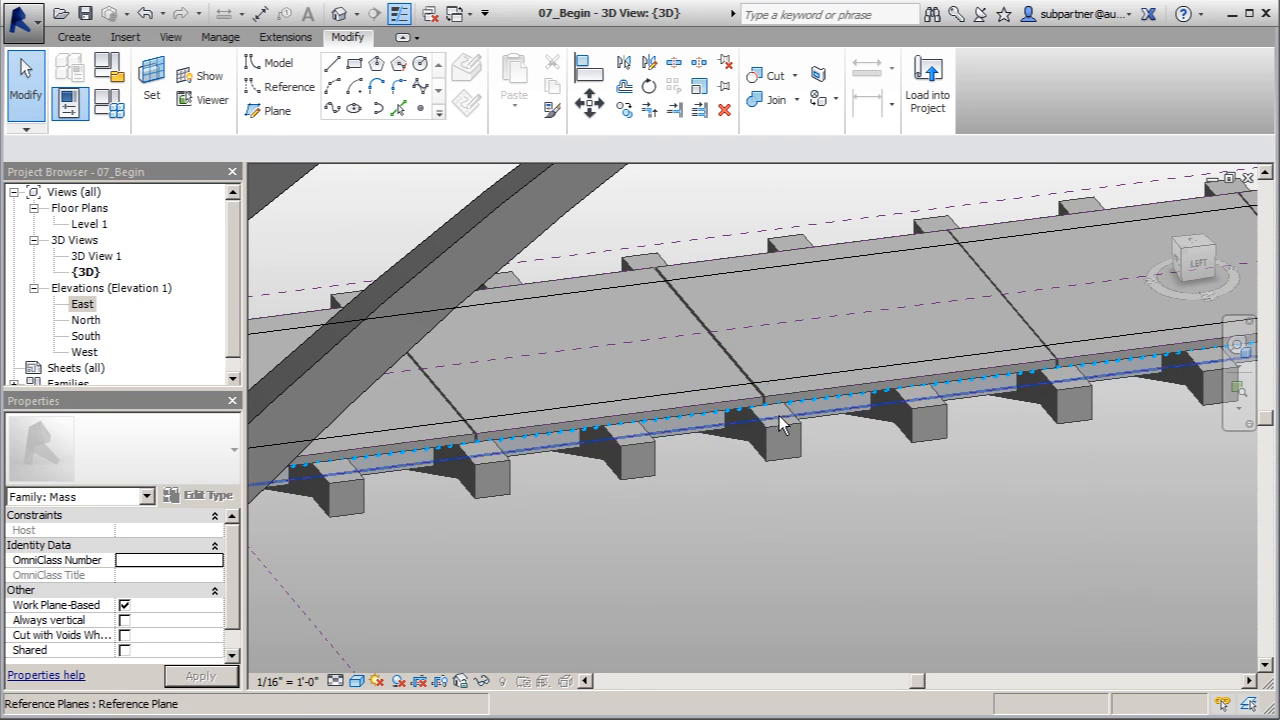
Step: Set the top face of the crossbeam nearest the arch base as the work plane and view the bridge's middle from above
left_click(151, 88)
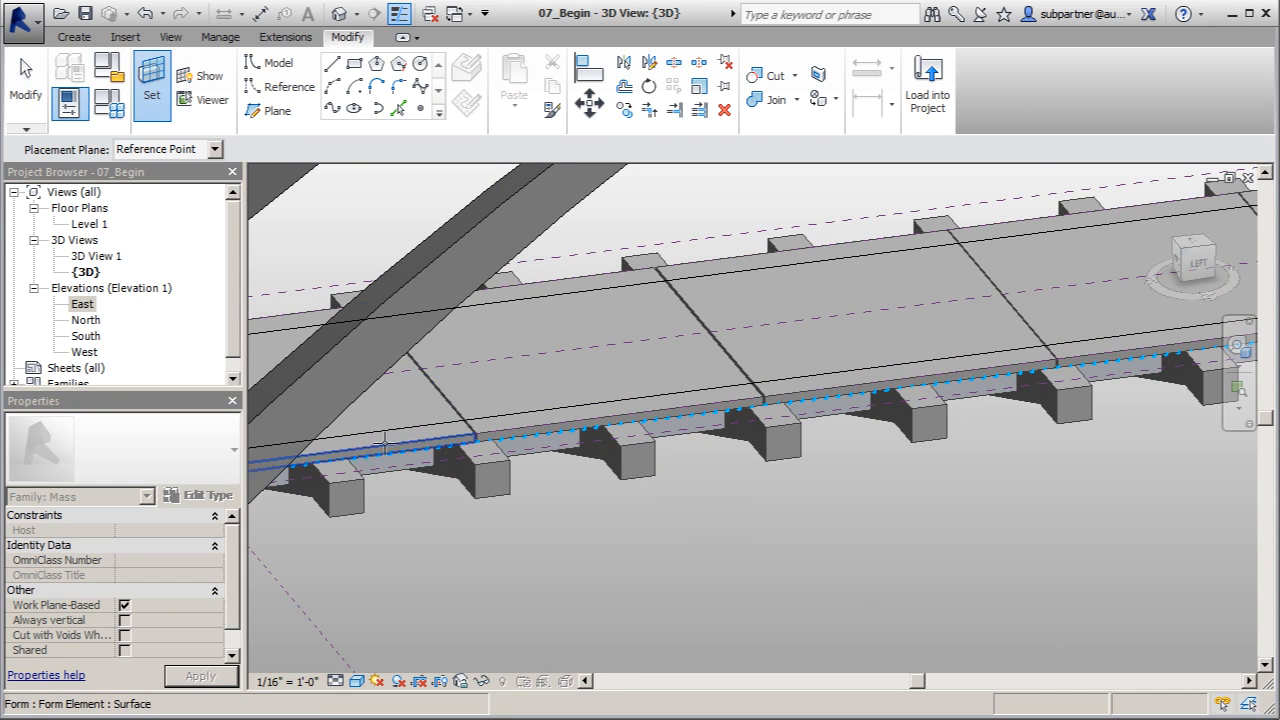
left_click(345, 468)
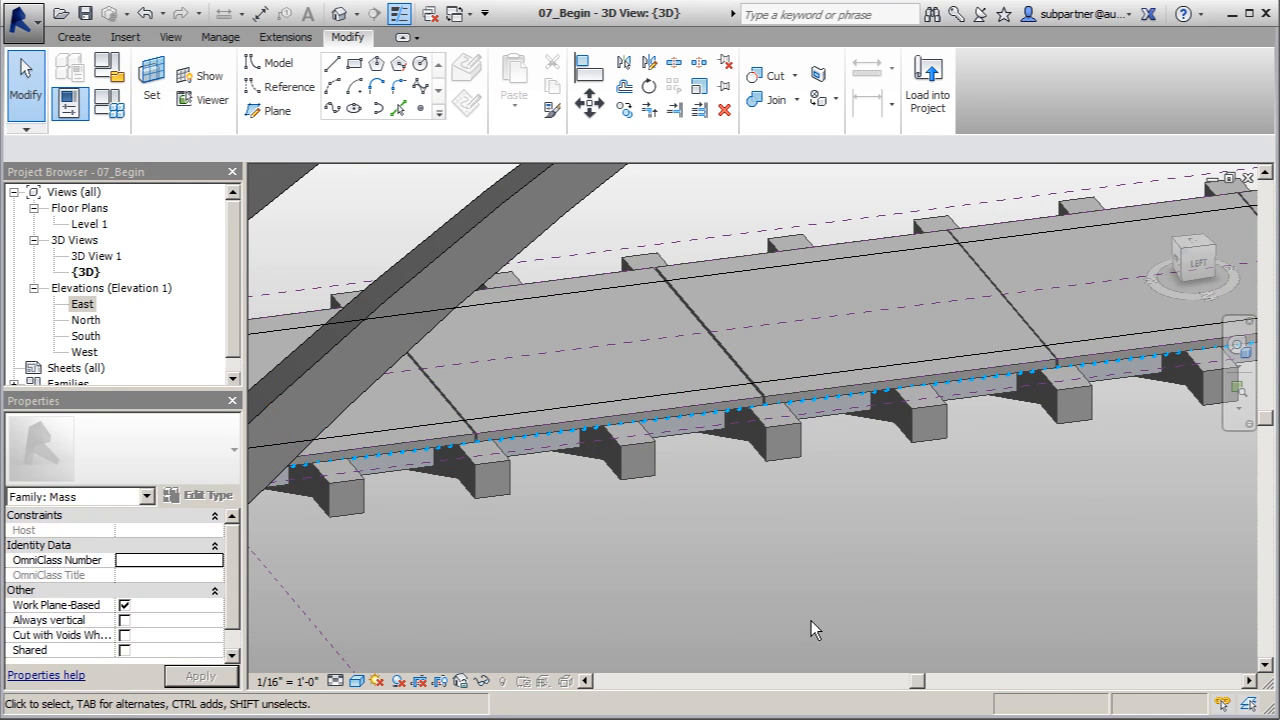
left_click(1195, 246)
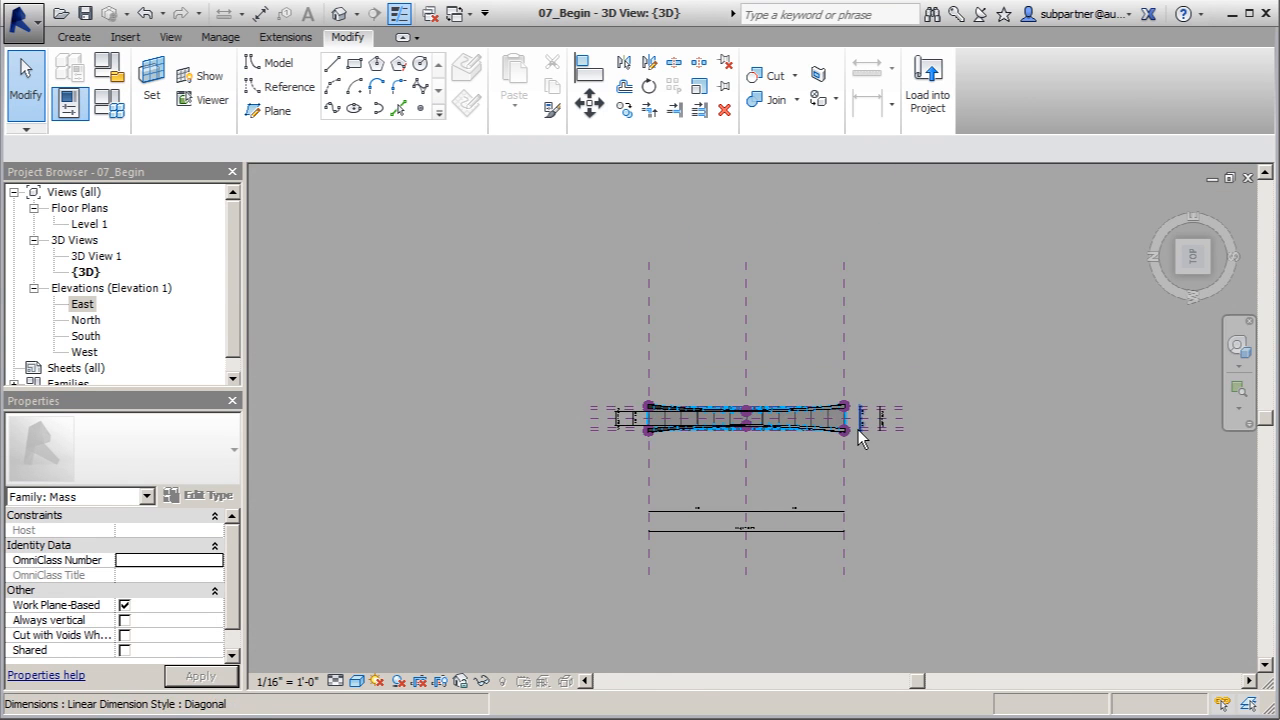
scroll(680, 420, "up", 5)
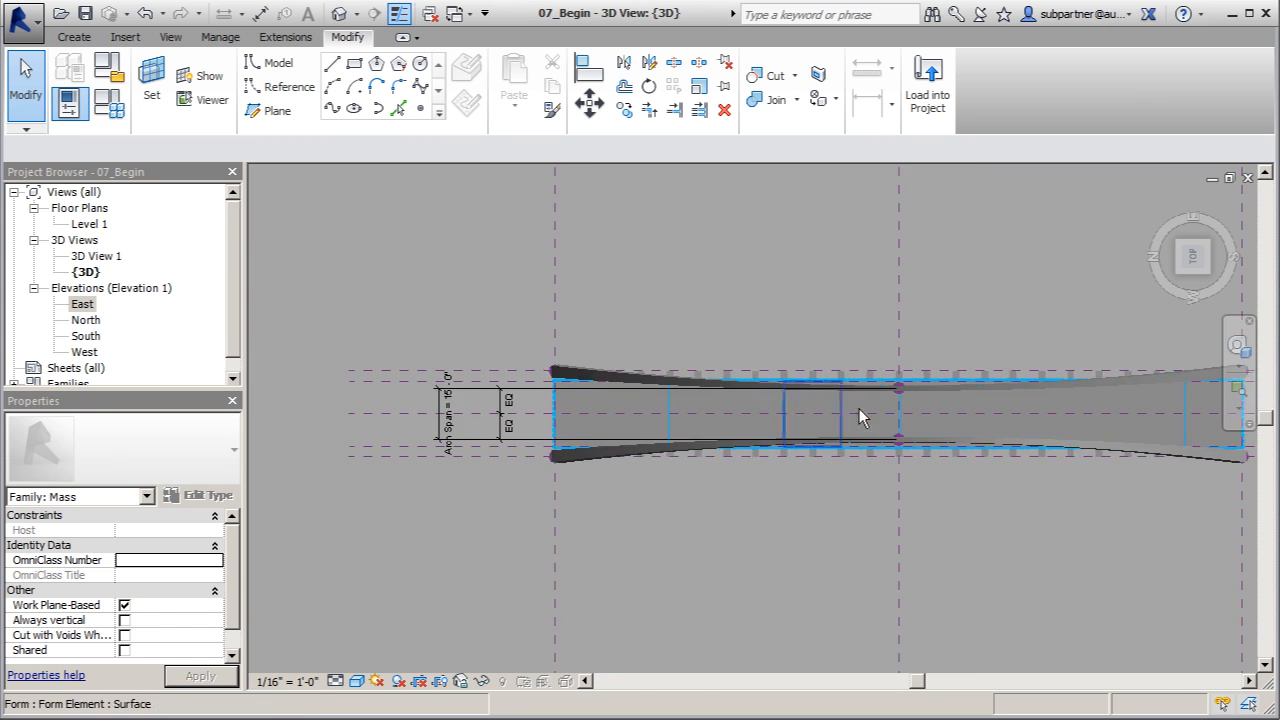
scroll(808, 379, "up", 4)
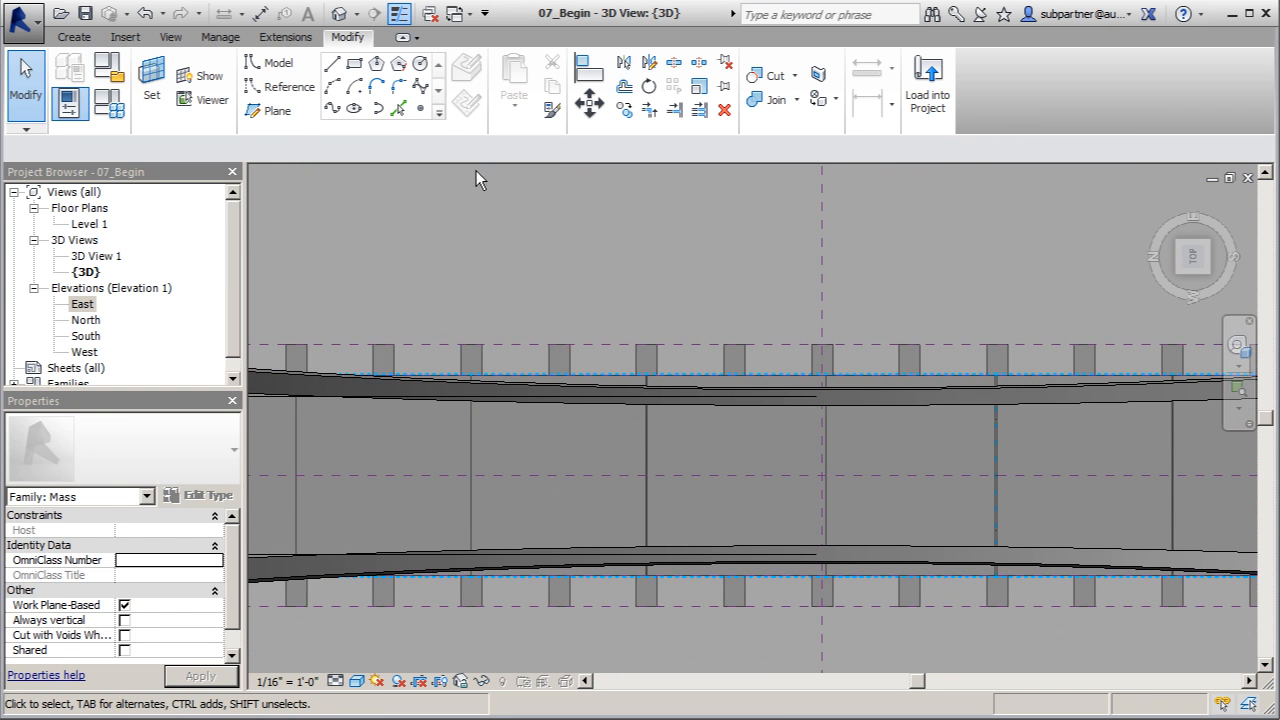
Step: Place a reference point at the middle crossbeam's outer end, where it meets the center reference plane
left_click(333, 100)
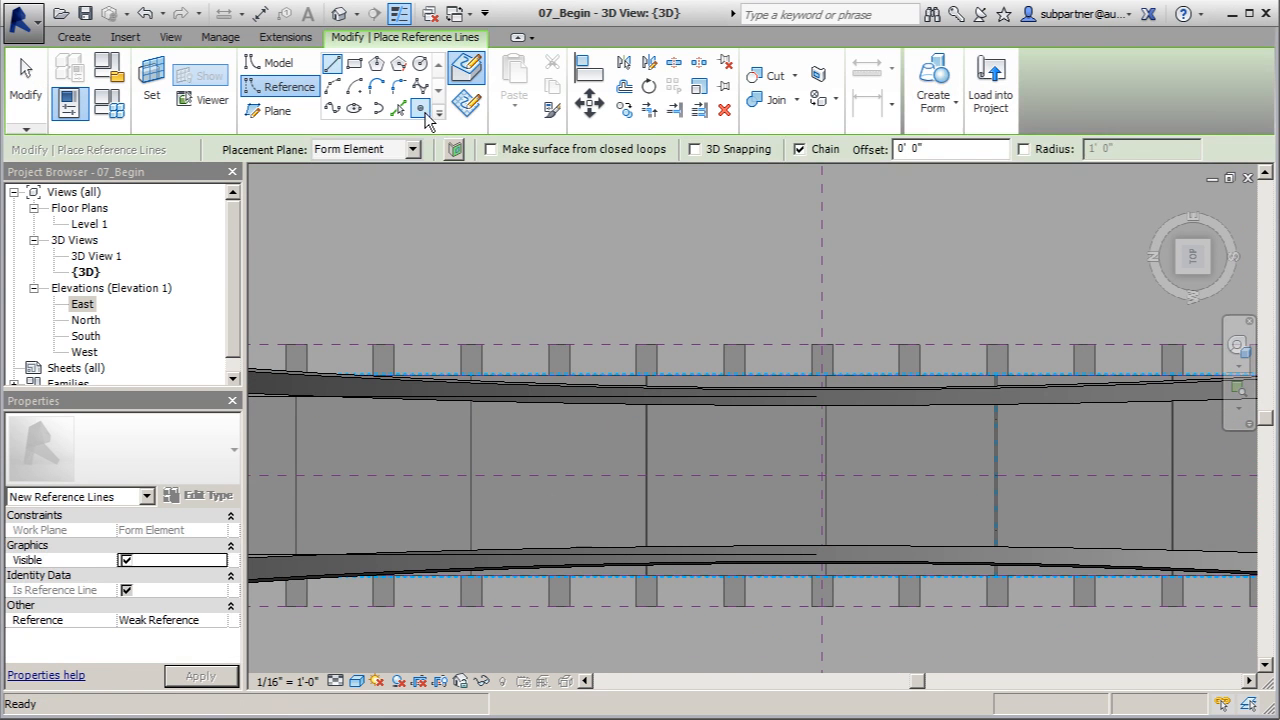
left_click(420, 107)
scroll(822, 358, "up", 3)
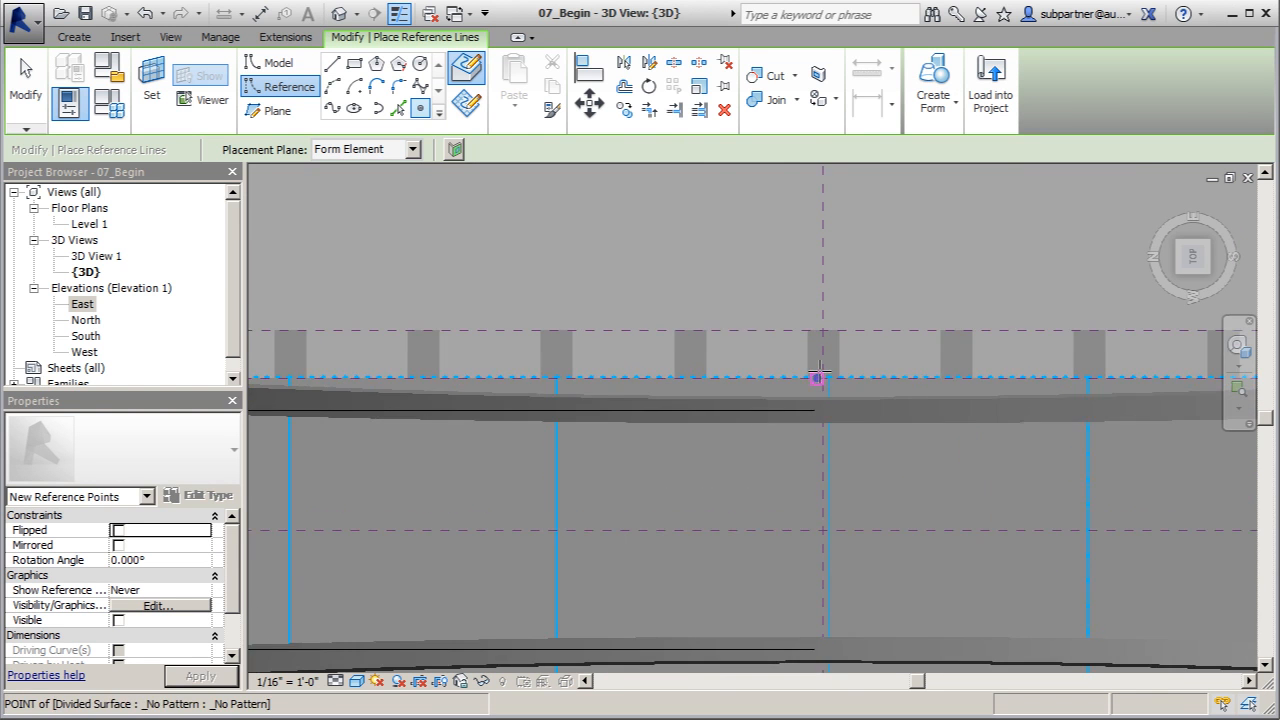
scroll(825, 342, "up", 1)
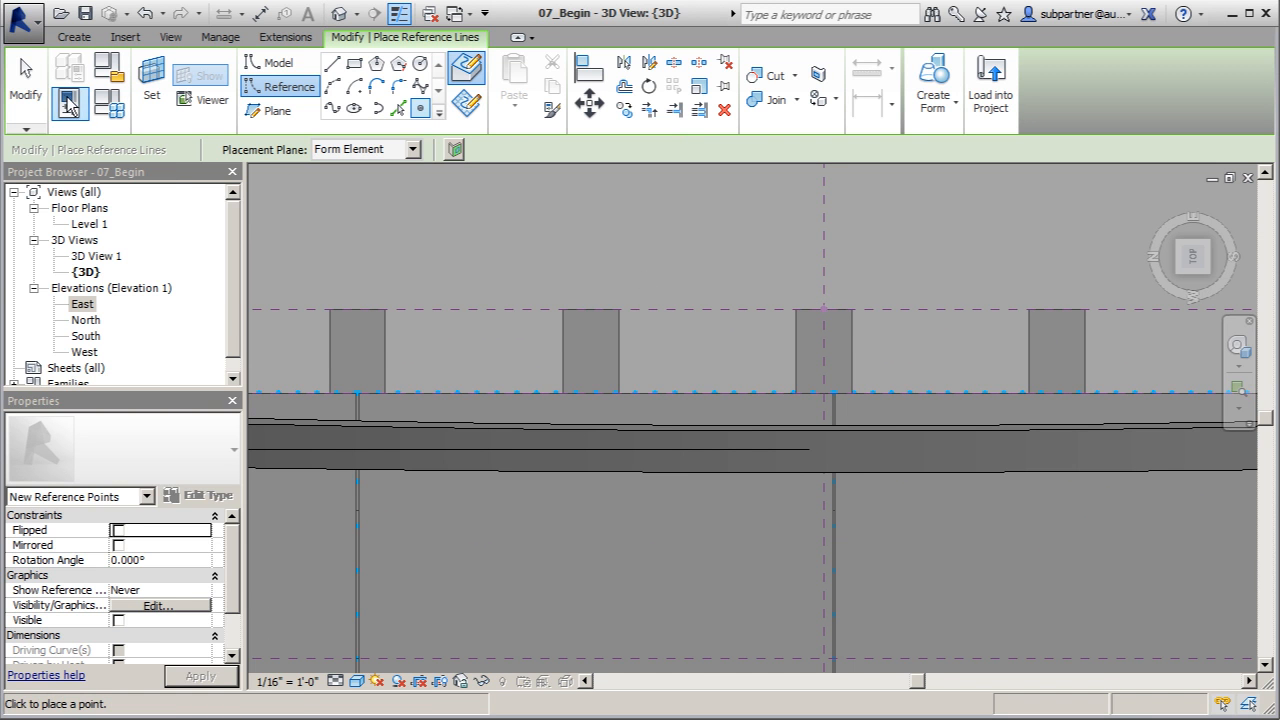
left_click(25, 85)
Step: Try to set the reference point's distance from the deck edge to 2'
scroll(780, 305, "up", 2)
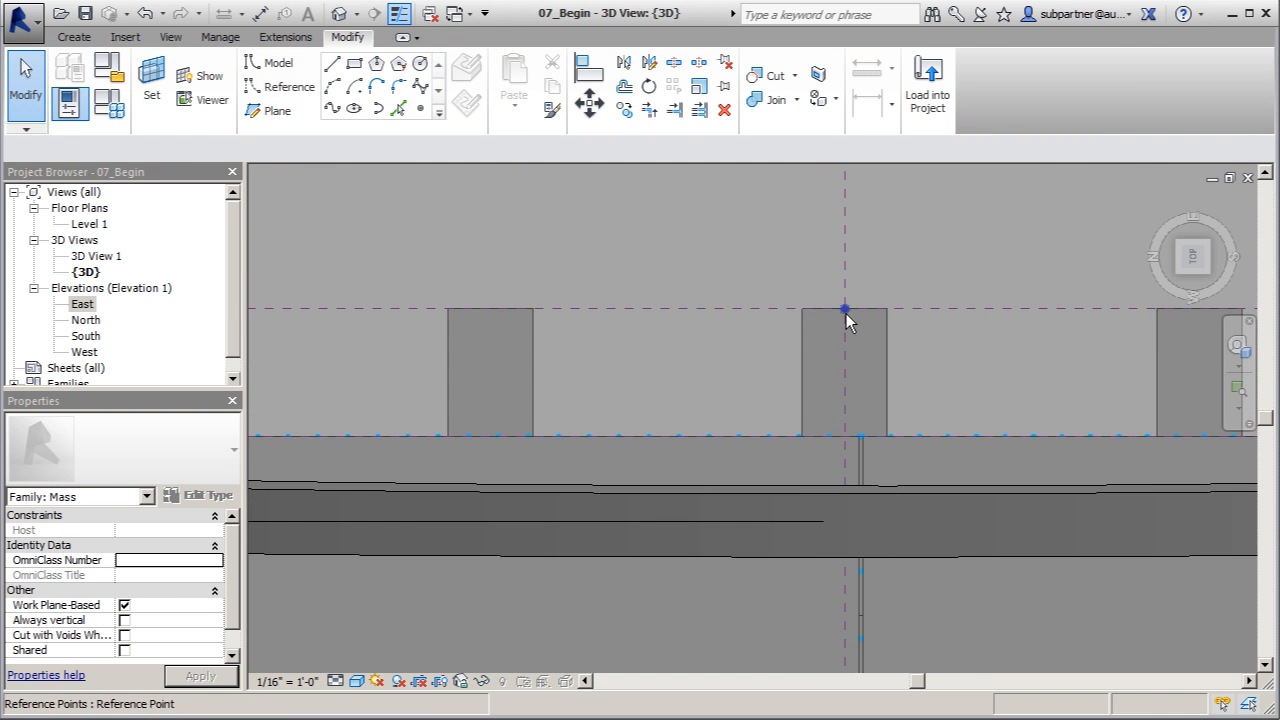
left_click(845, 311)
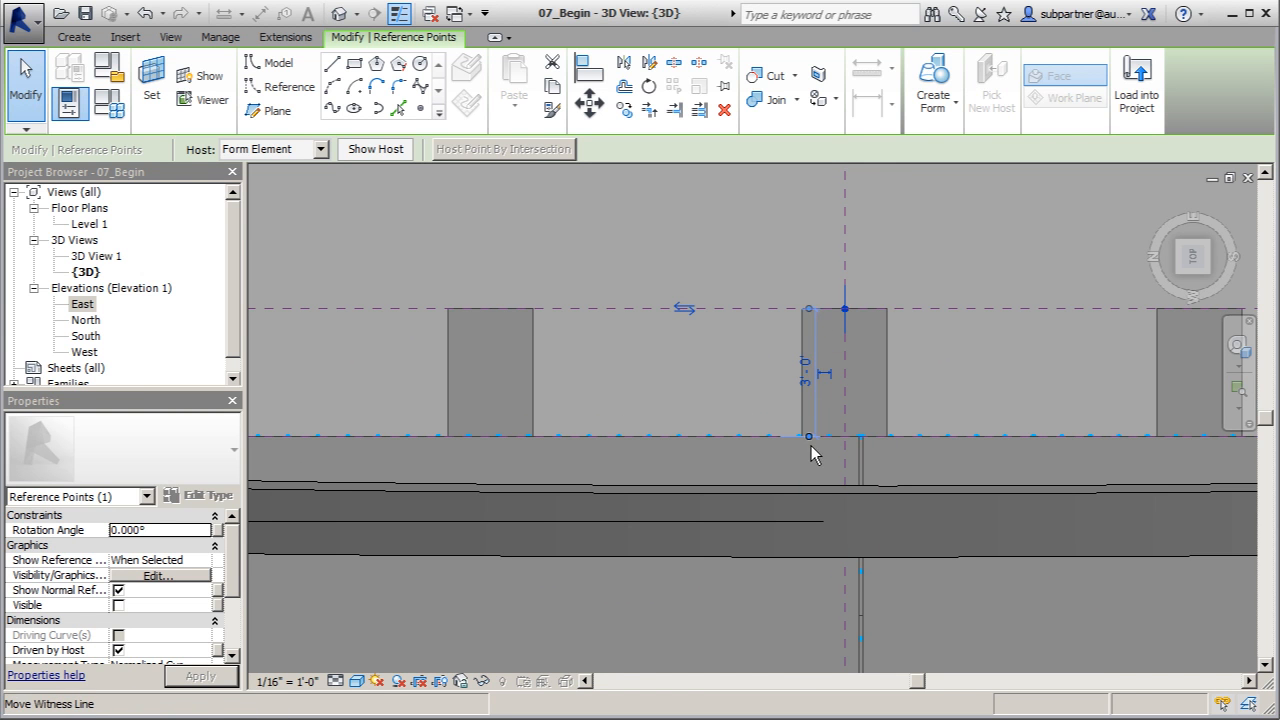
left_click(806, 370)
type("2")
key("Return")
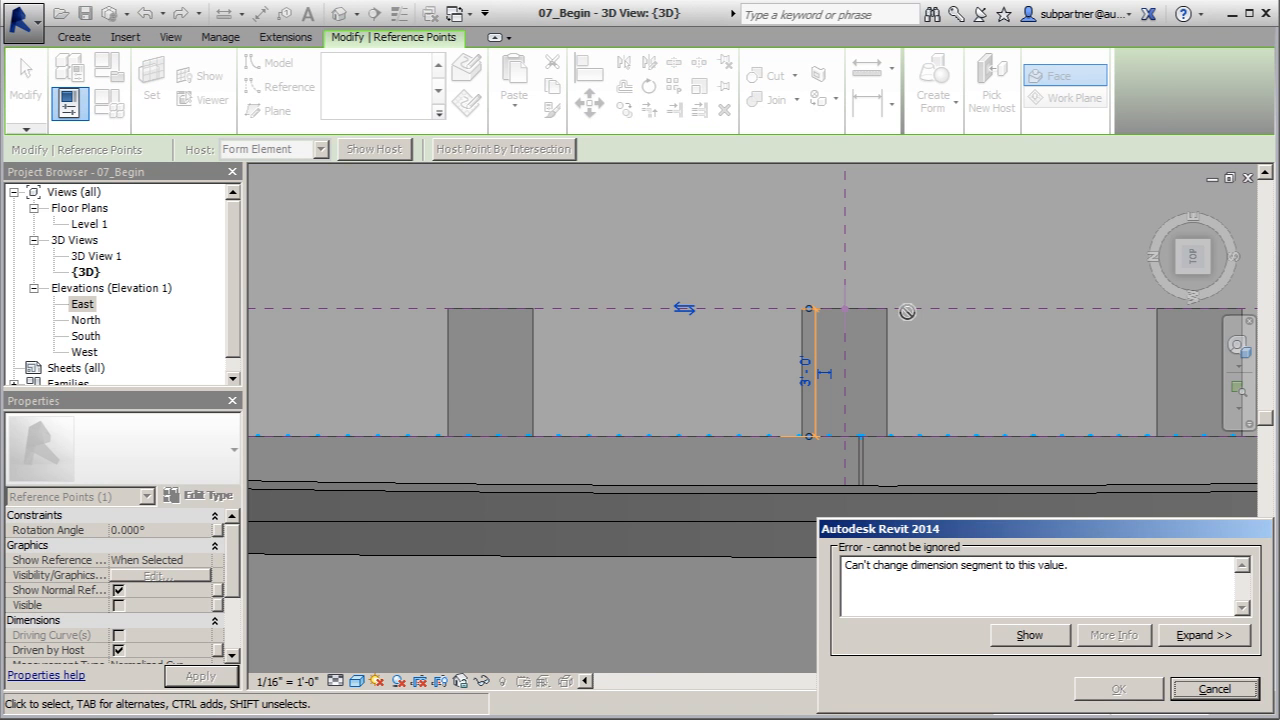
left_click(1213, 689)
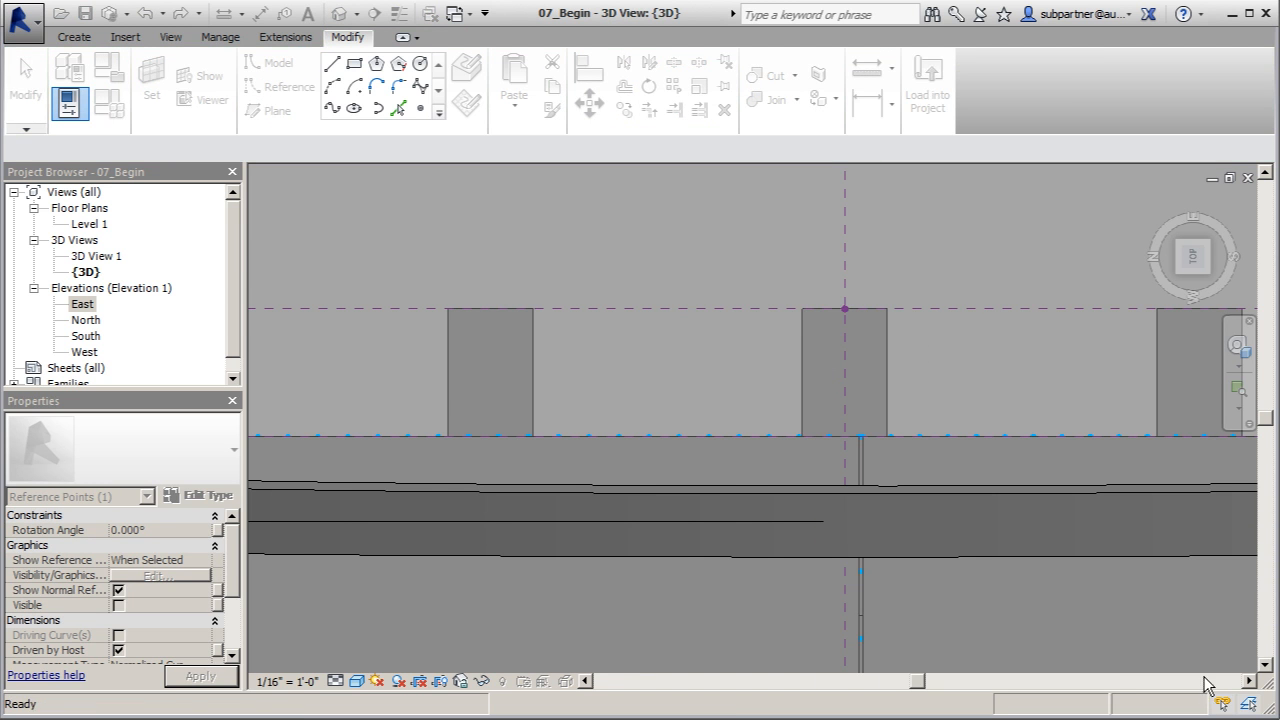
Step: Try to move the reference point 1'-0" toward the deck along the center reference plane
key("Escape")
left_click(844, 311)
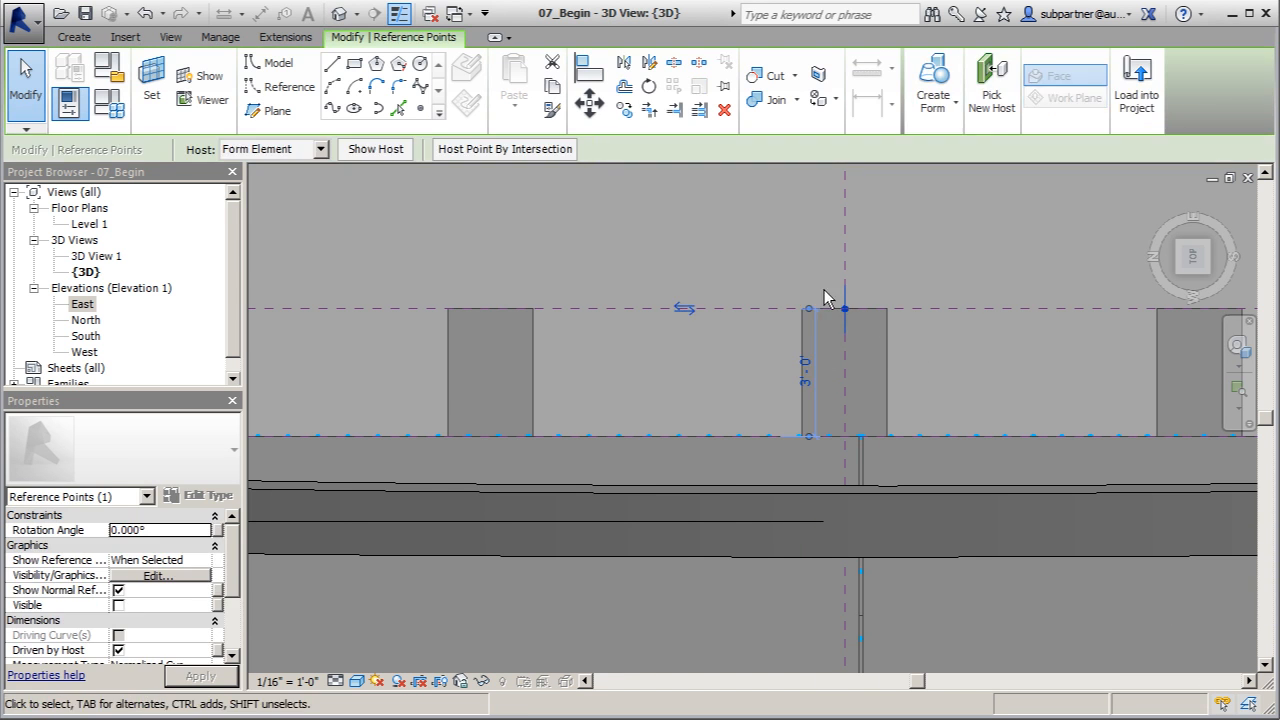
left_click(589, 100)
left_click(844, 312)
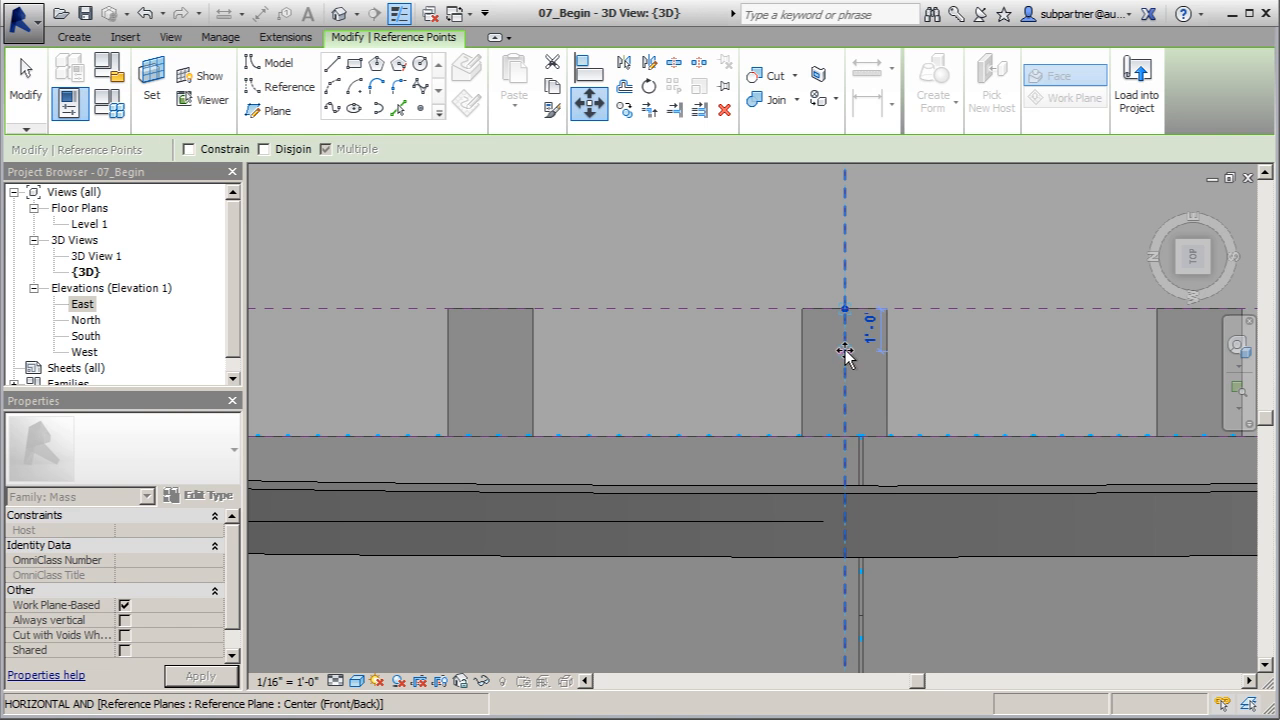
left_click(845, 353)
left_click(26, 88)
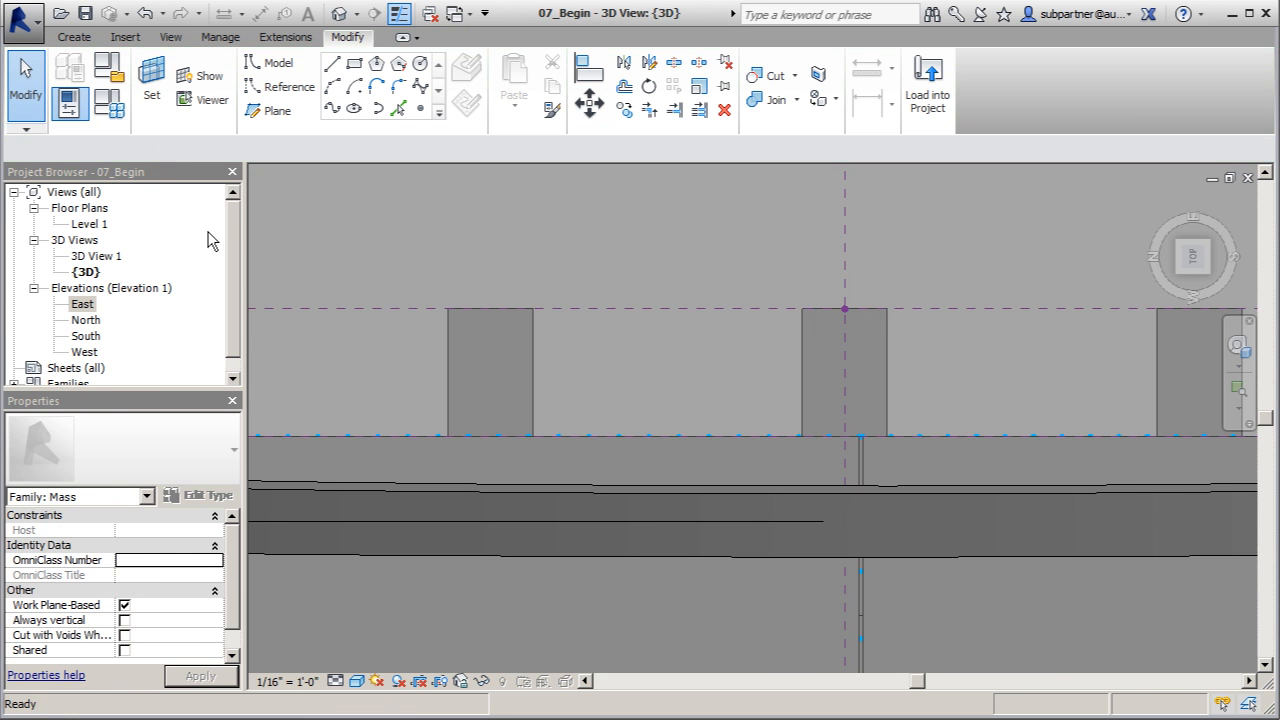
Step: Place a reference point on the middle crossbeam's top surface, on the center reference plane between its outer end and the deck edge
scroll(855, 312, "up", 2)
scroll(855, 318, "down", 2)
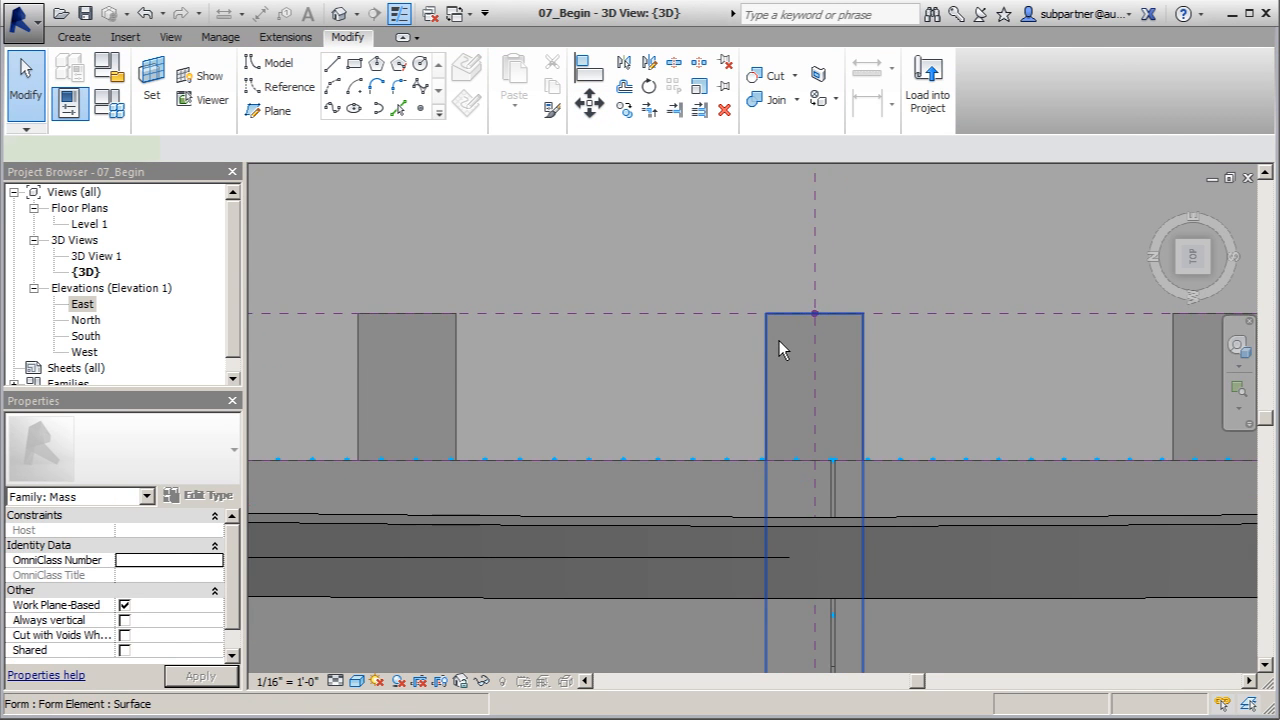
left_click(779, 340)
left_click(421, 112)
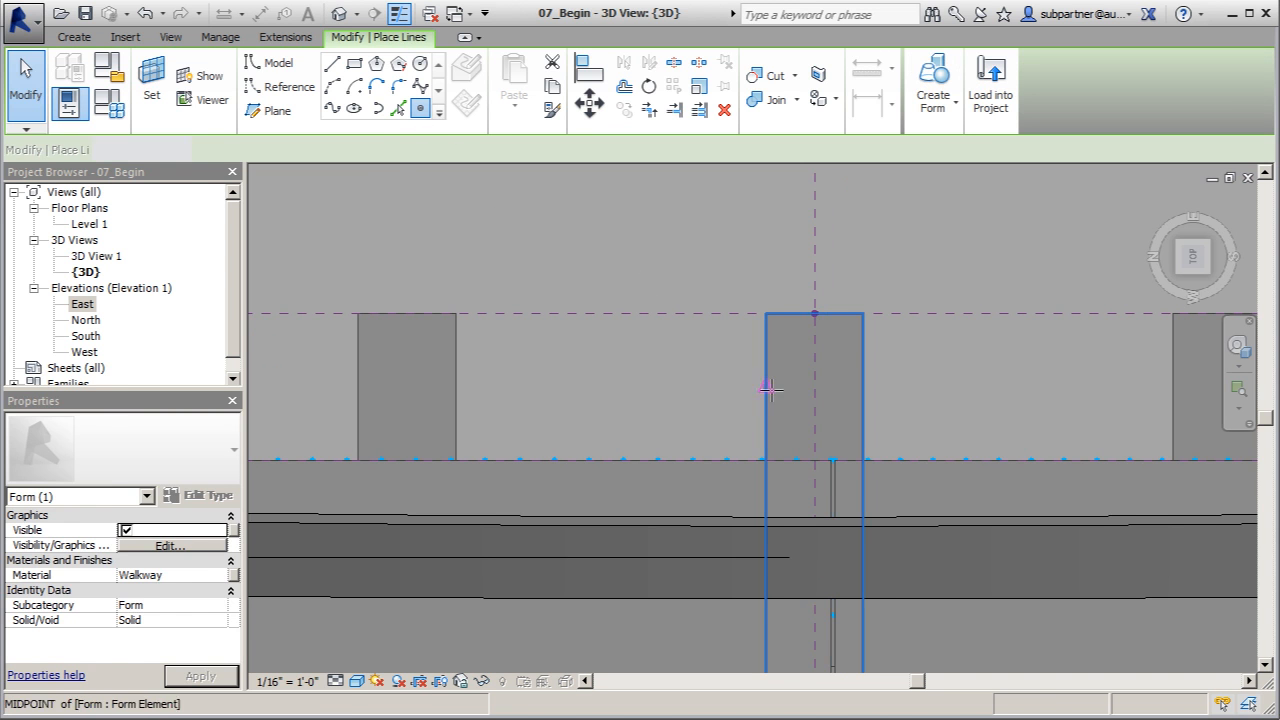
left_click(814, 374)
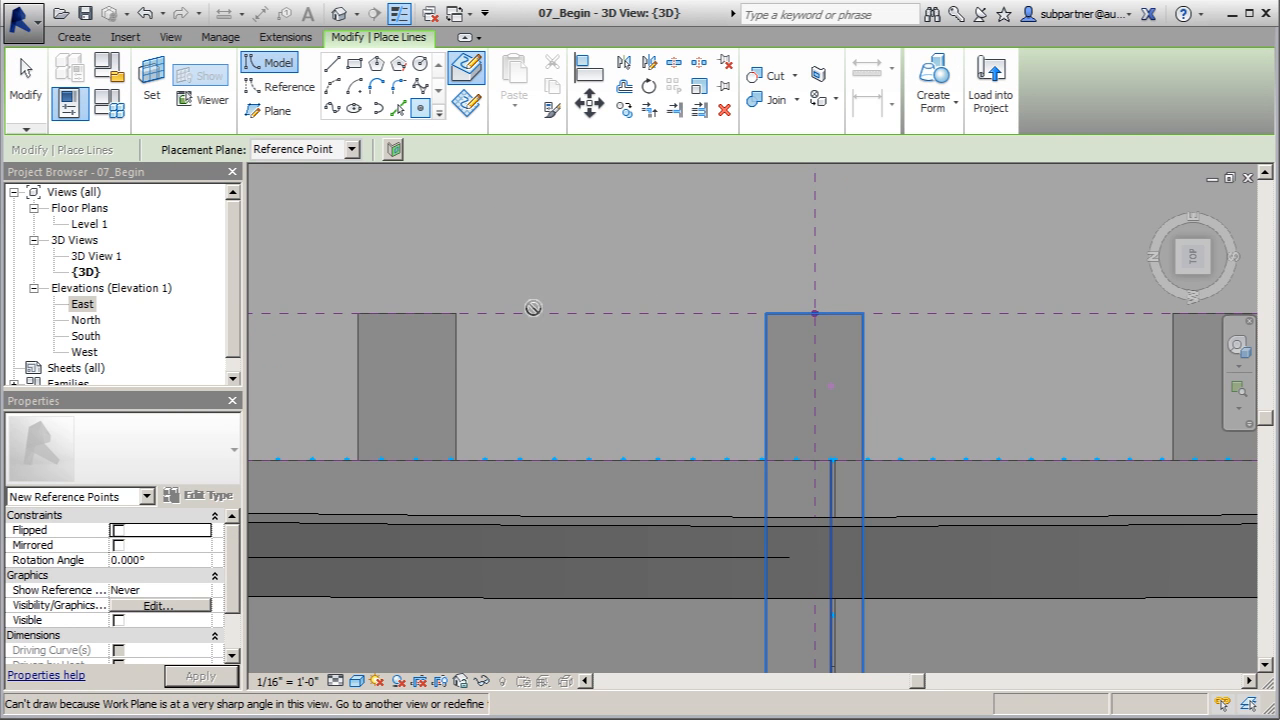
key("Escape")
key("Escape")
Step: Set the new reference point's distance from the crossbeam's outer end to 1'-0"
left_click(815, 376)
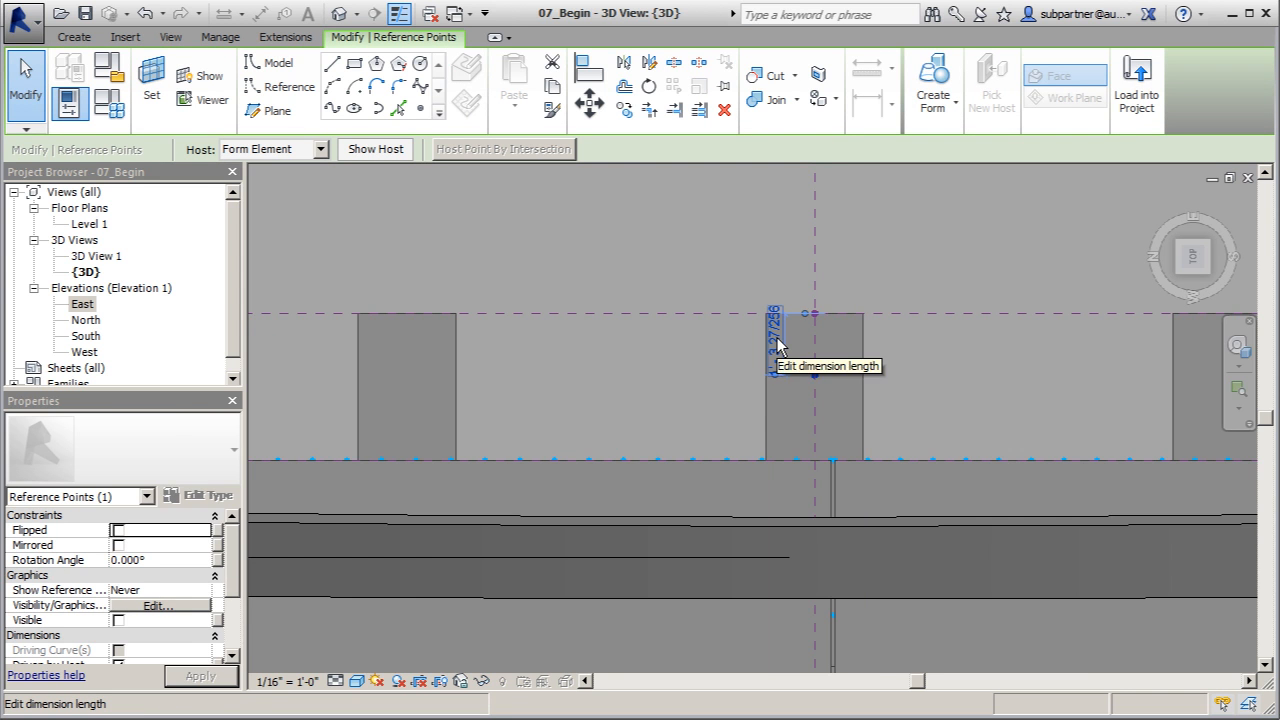
scroll(778, 343, "up", 2)
left_click(780, 340)
type("1")
key("Return")
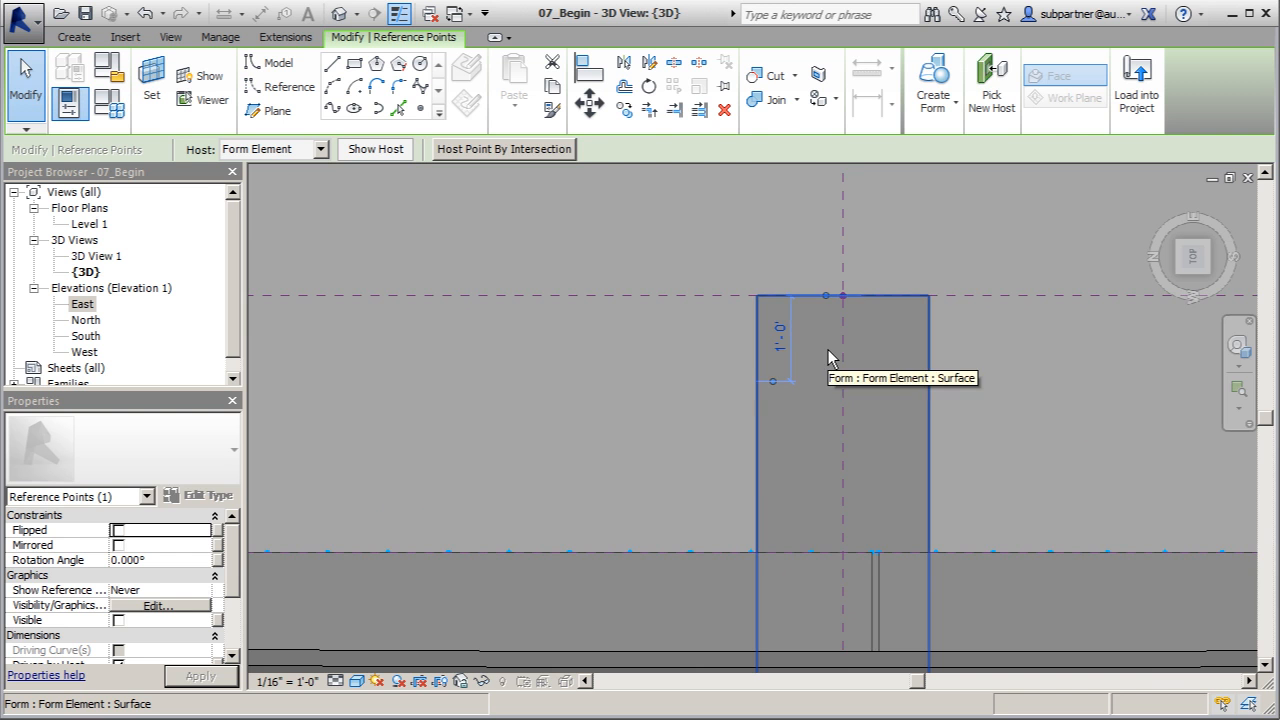
Step: Delete the reference point located at the middle crossbeam's outer end
scroll(757, 342, "down", 2)
left_click(850, 268)
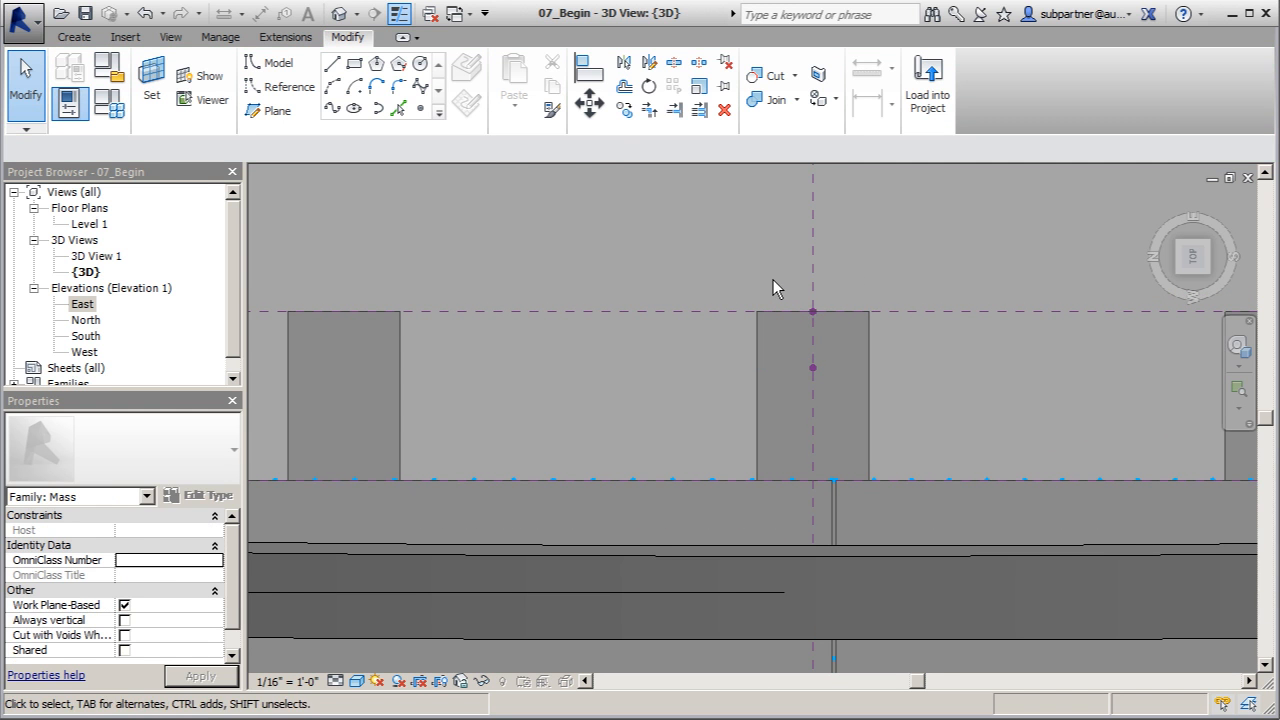
left_click(823, 322)
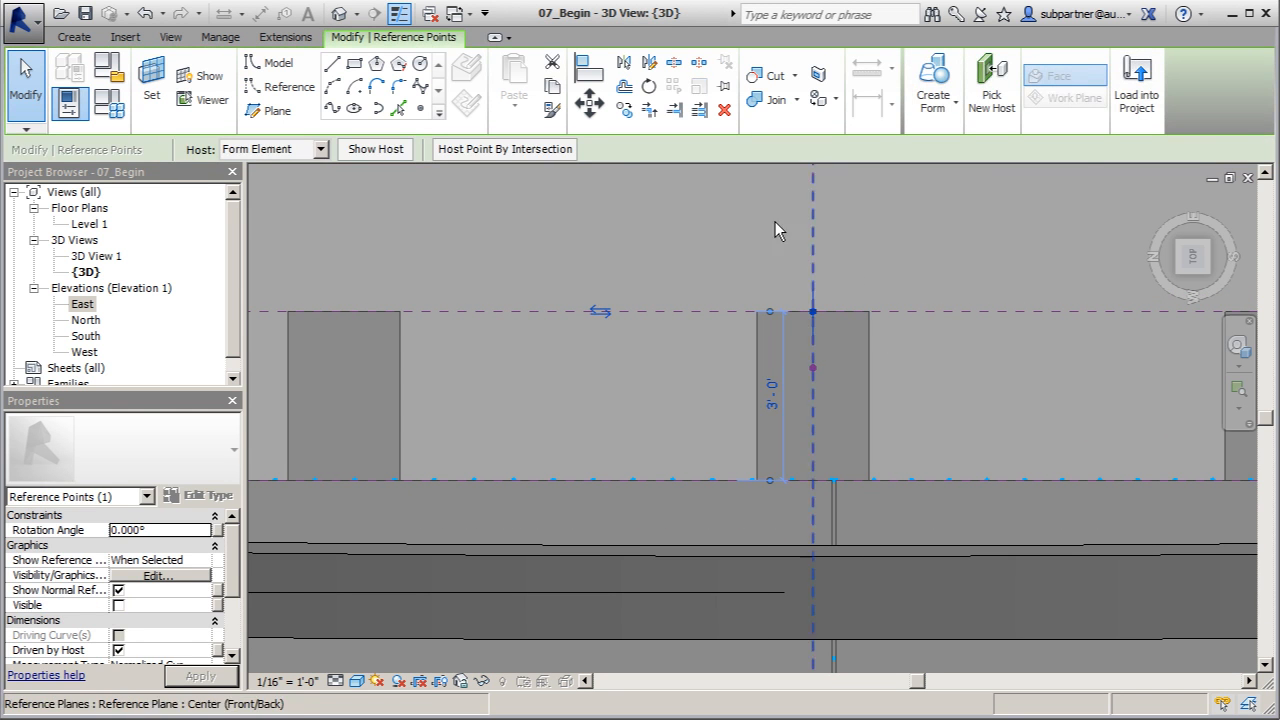
left_click(722, 112)
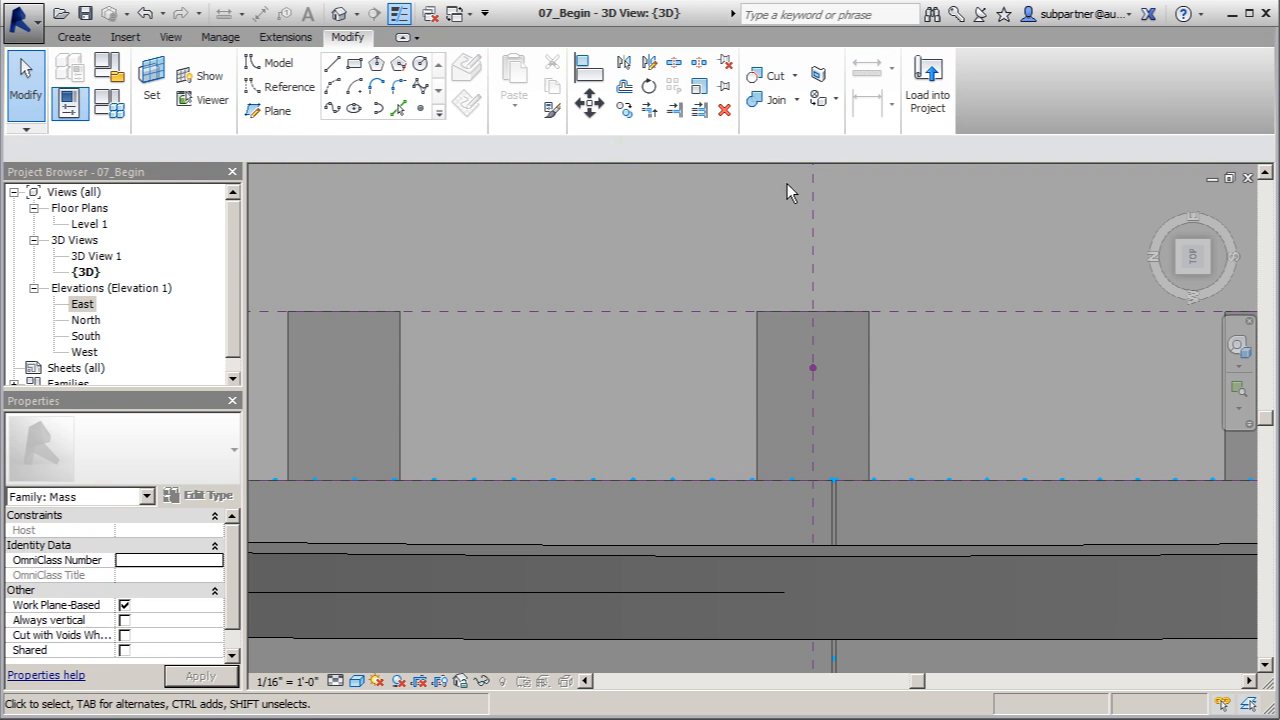
Step: Mirror a copy of the remaining reference point across the deck's lengthwise center reference plane to the opposite side
left_click(812, 367)
scroll(730, 284, "down", 6)
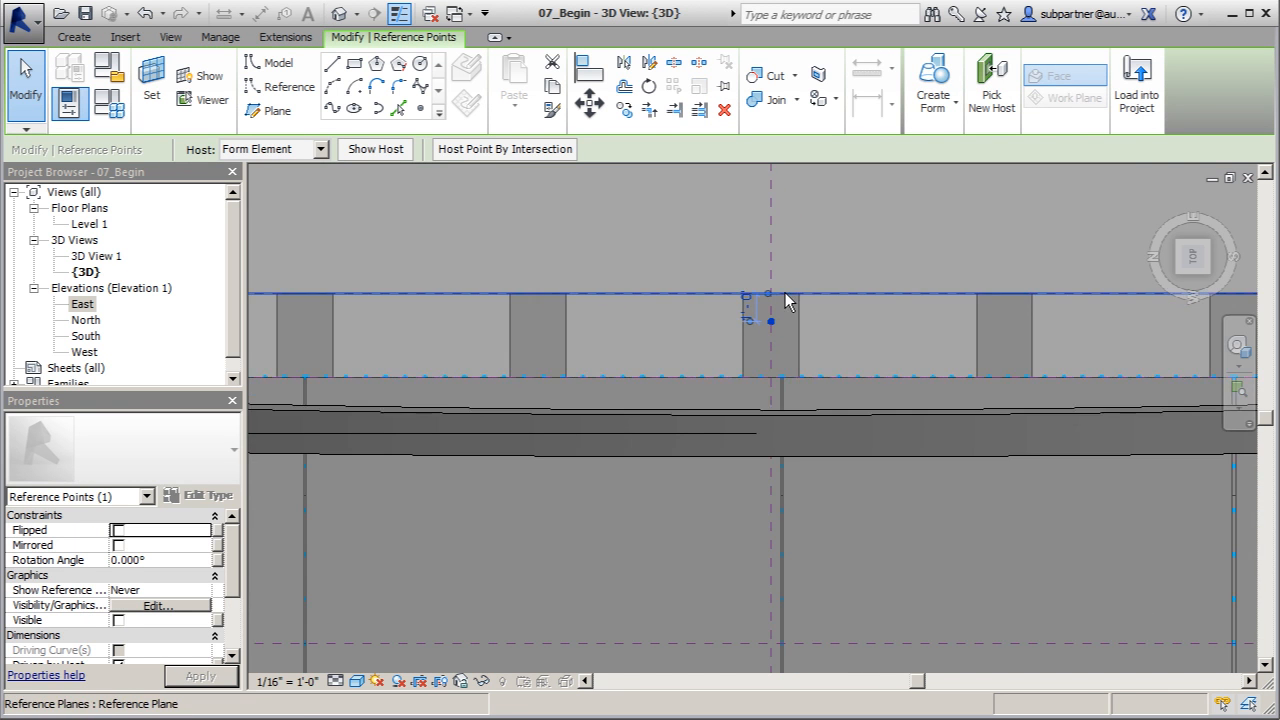
scroll(735, 316, "down", 3)
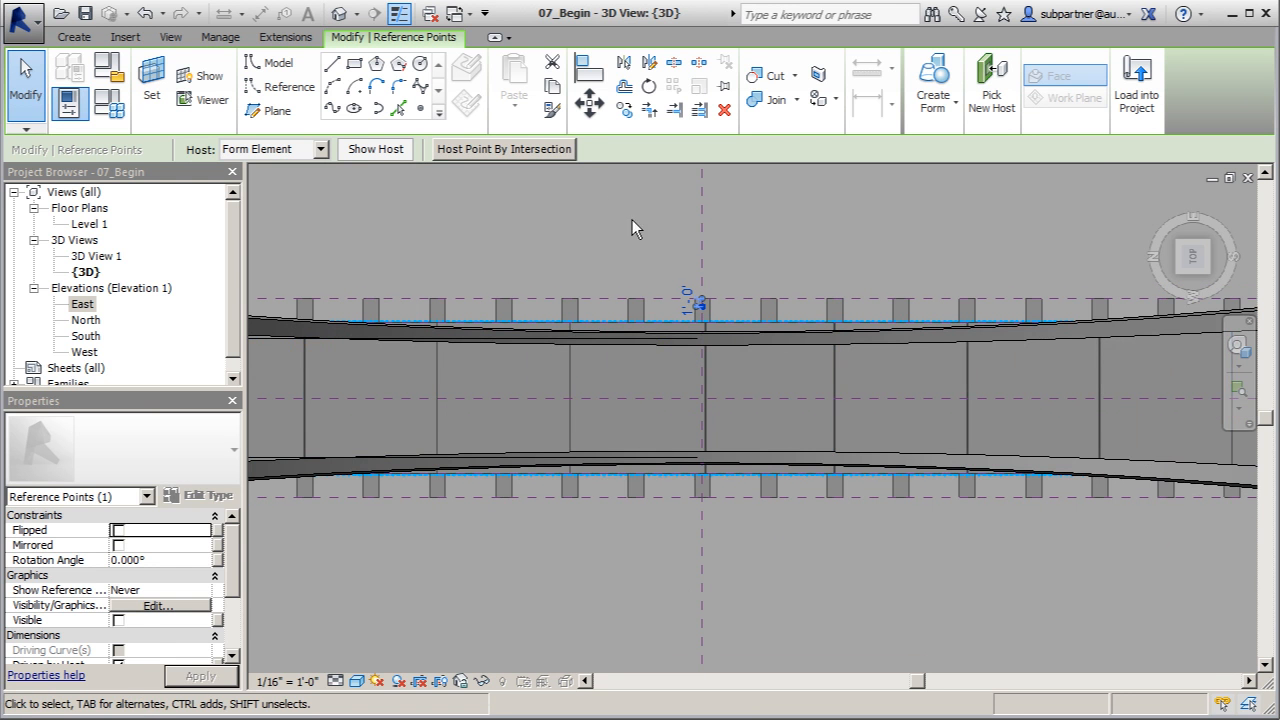
left_click(624, 63)
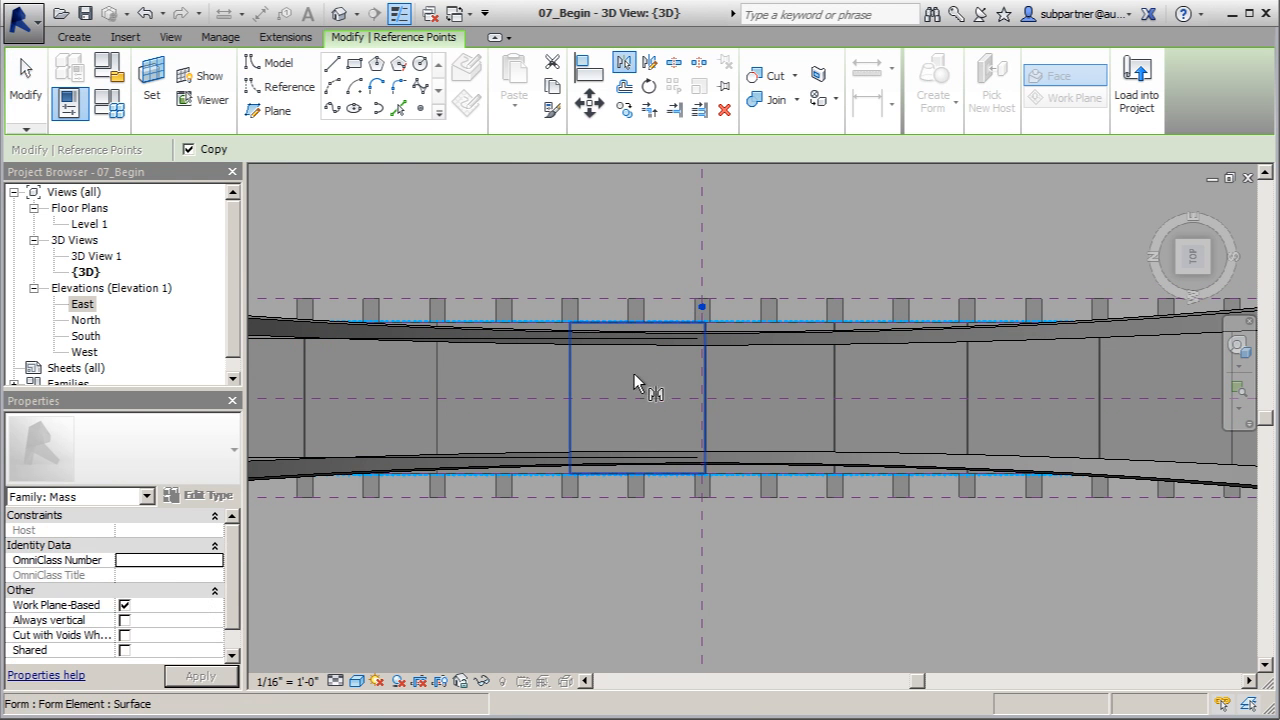
scroll(472, 399, "down", 2)
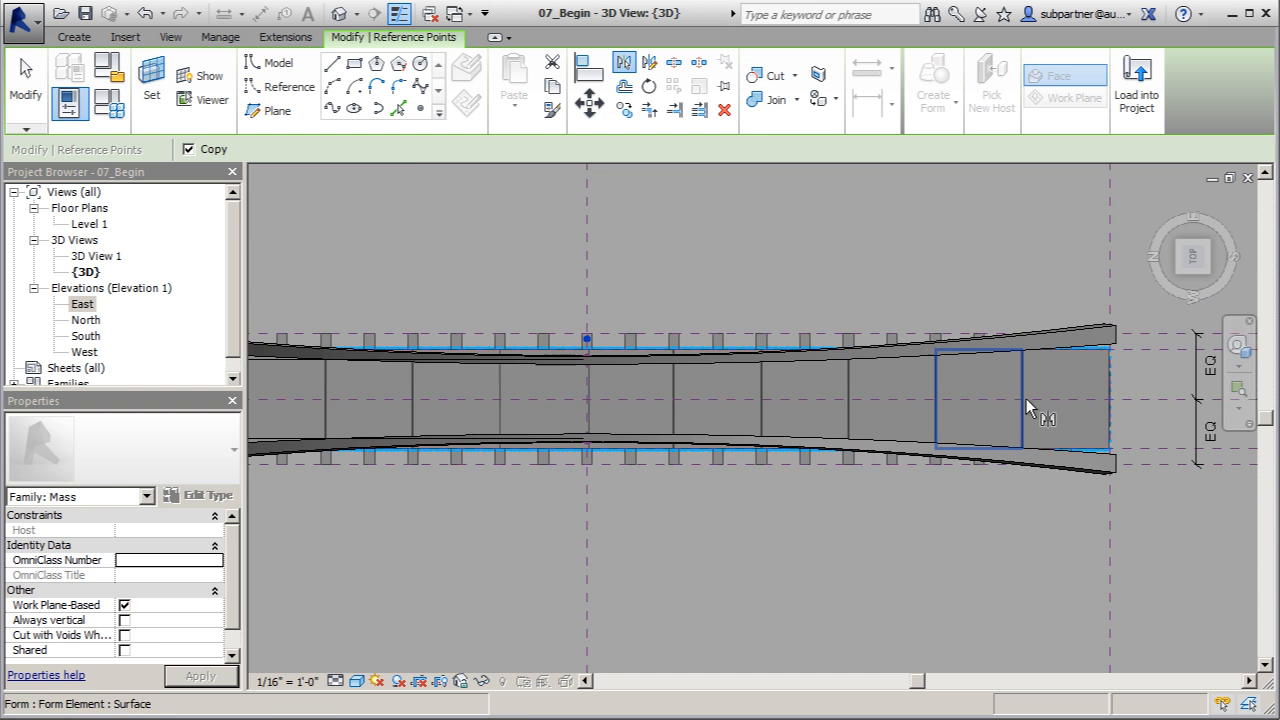
left_click(1155, 396)
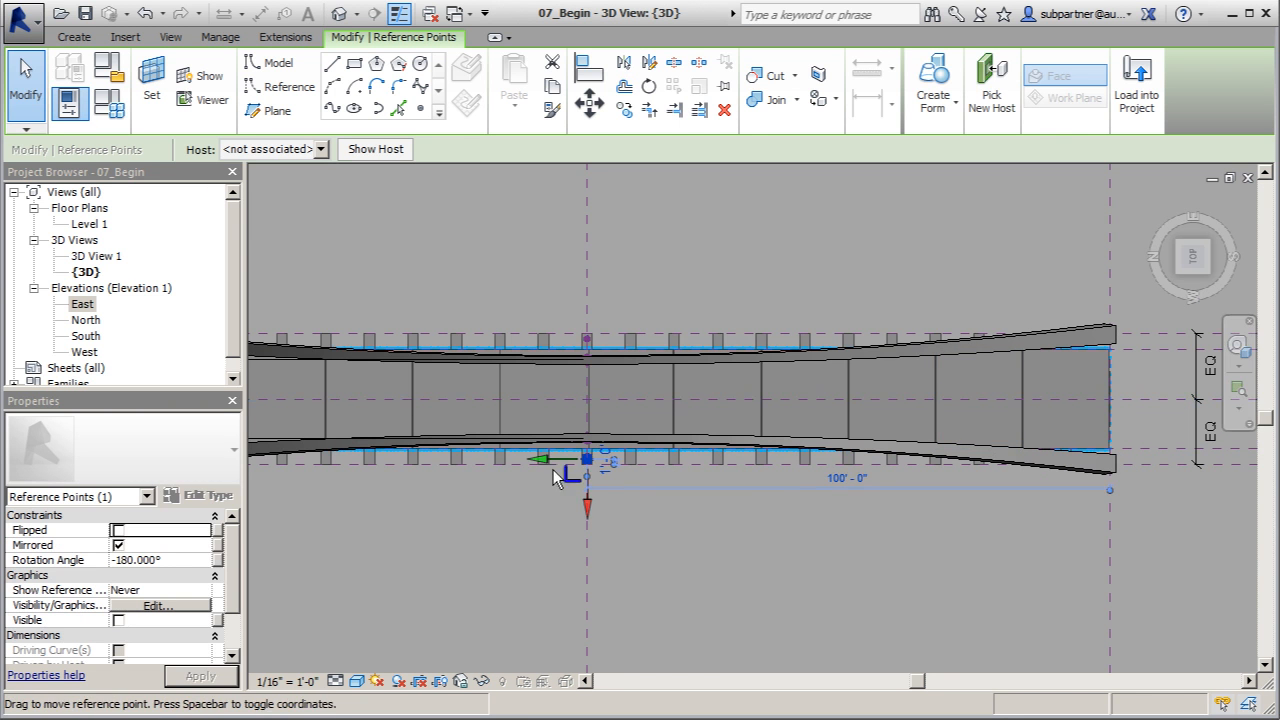
scroll(583, 468, "up", 3)
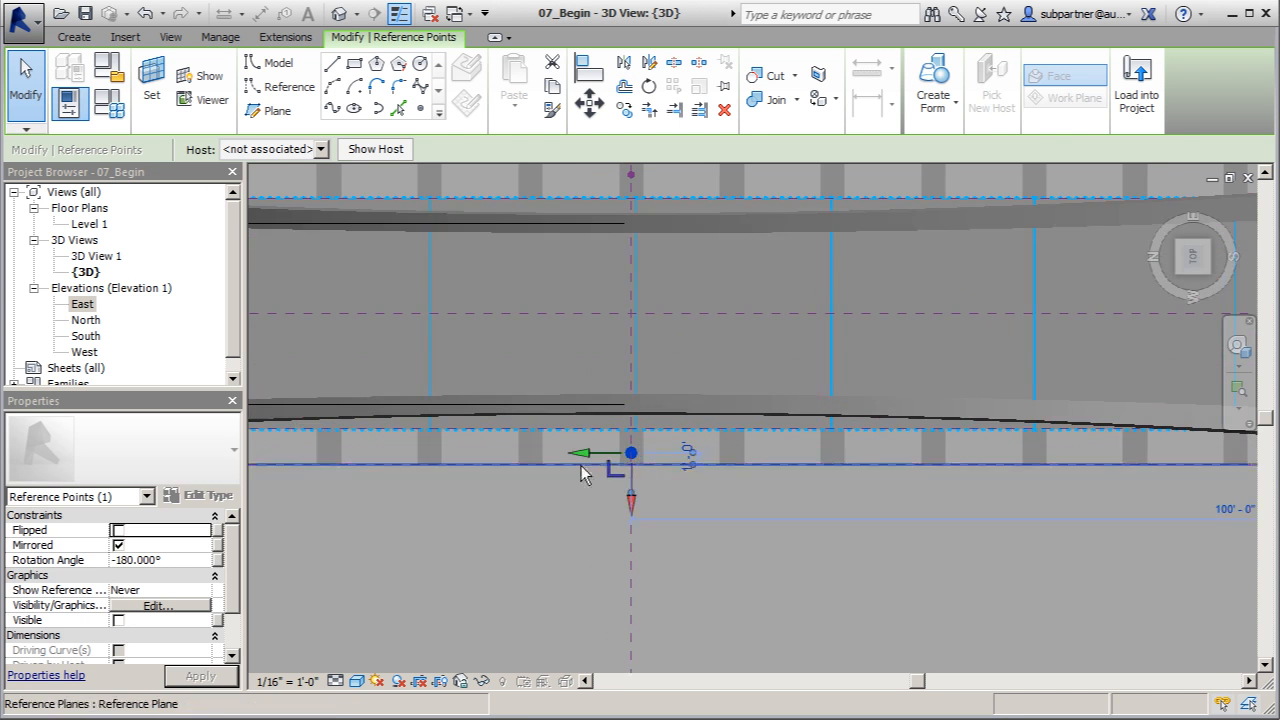
left_click(18, 95)
scroll(612, 330, "up", 2)
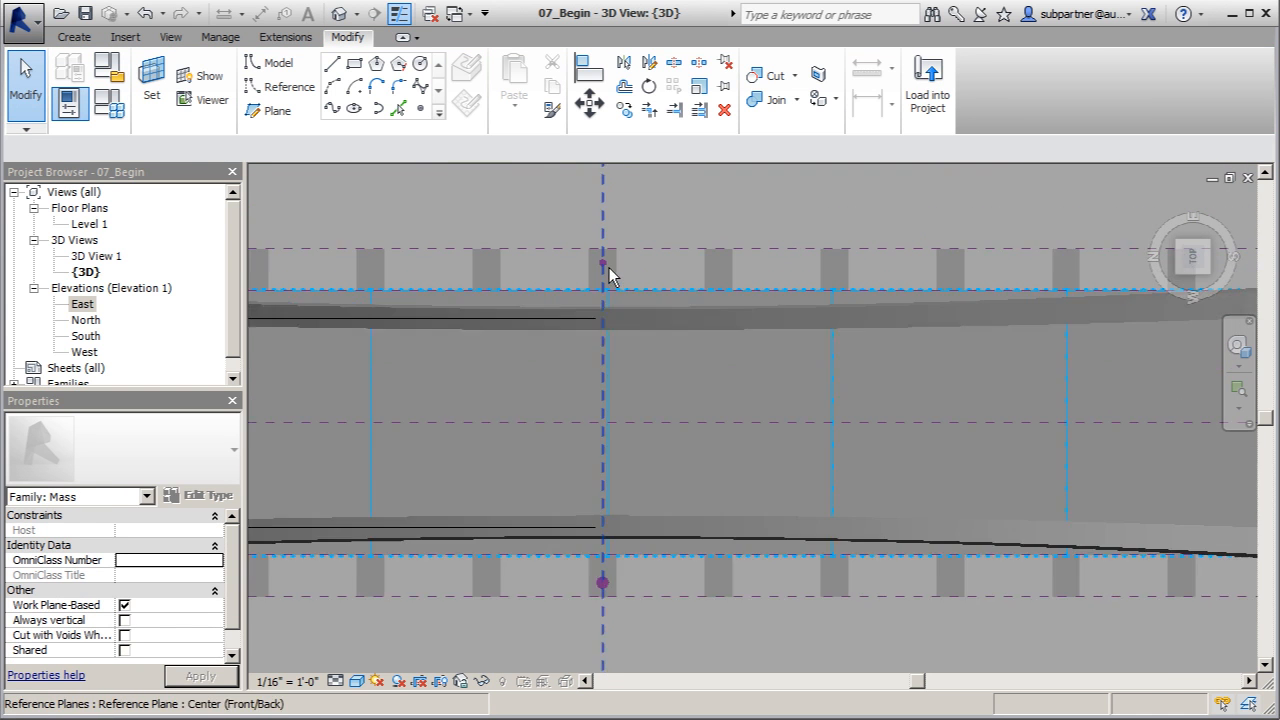
left_click(603, 262)
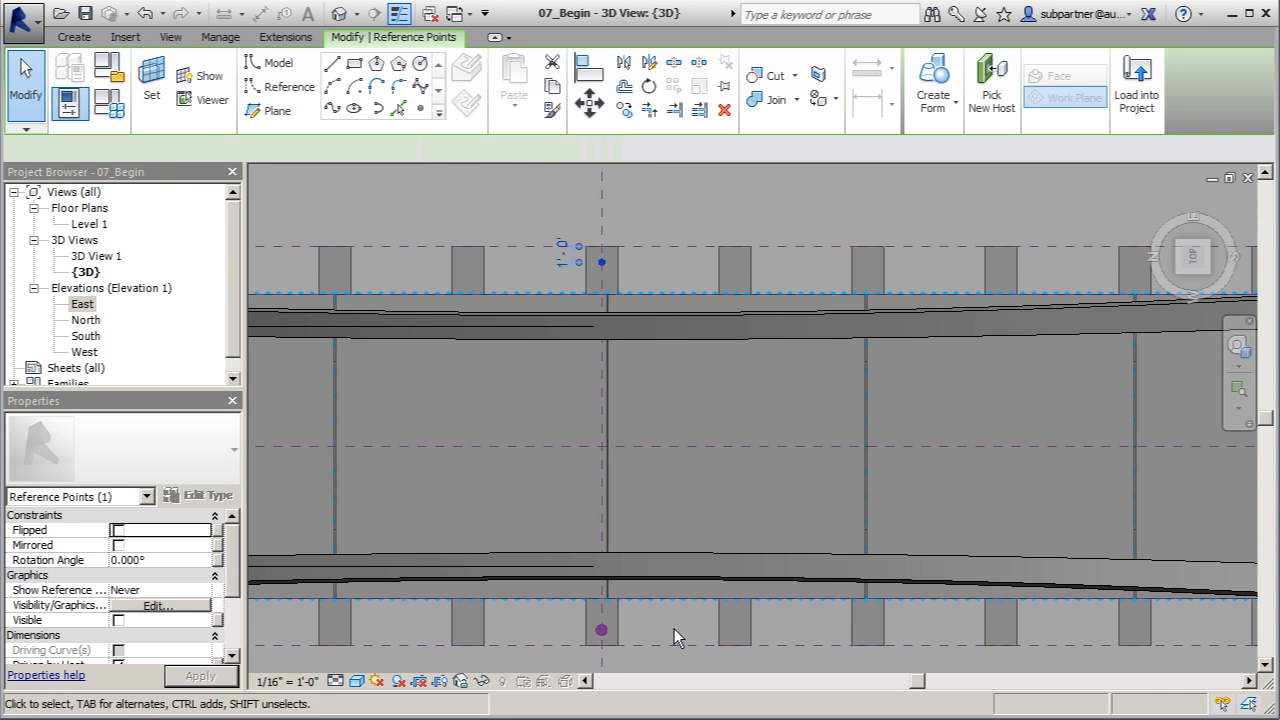
left_click(604, 628, "ctrl")
scroll(645, 569, "down", 1)
scroll(645, 569, "down", 1)
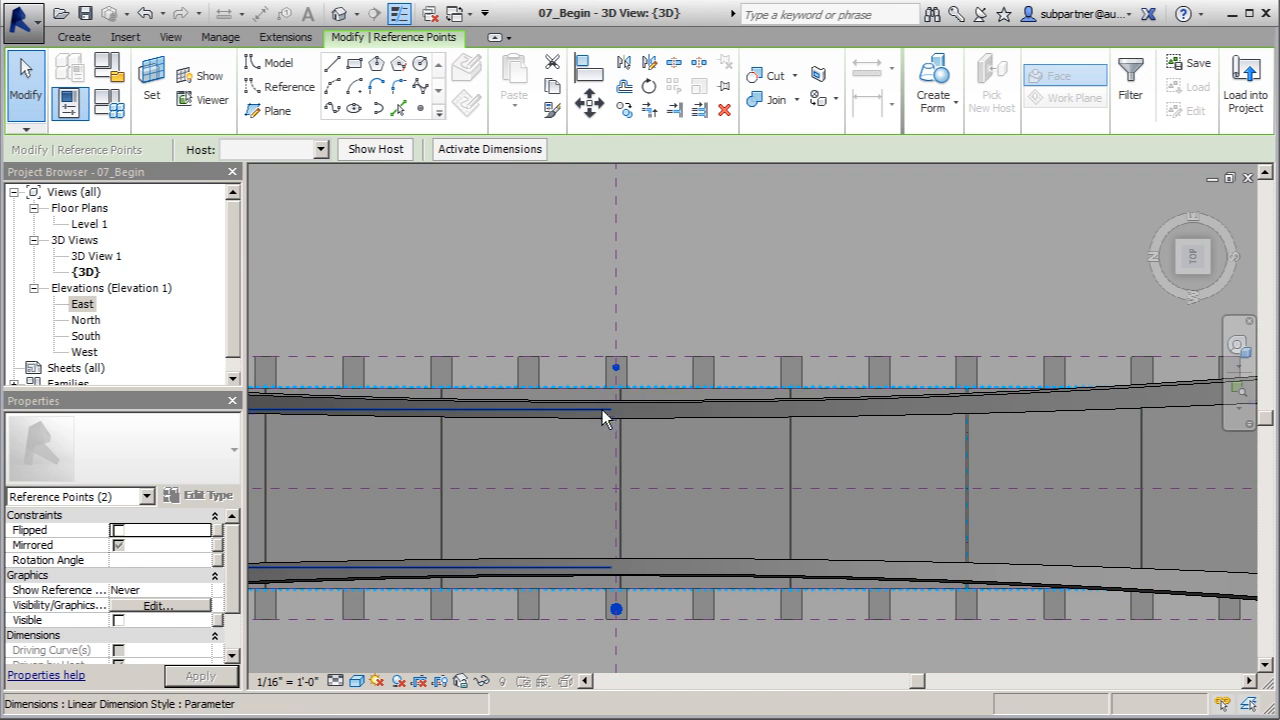
left_click(26, 88)
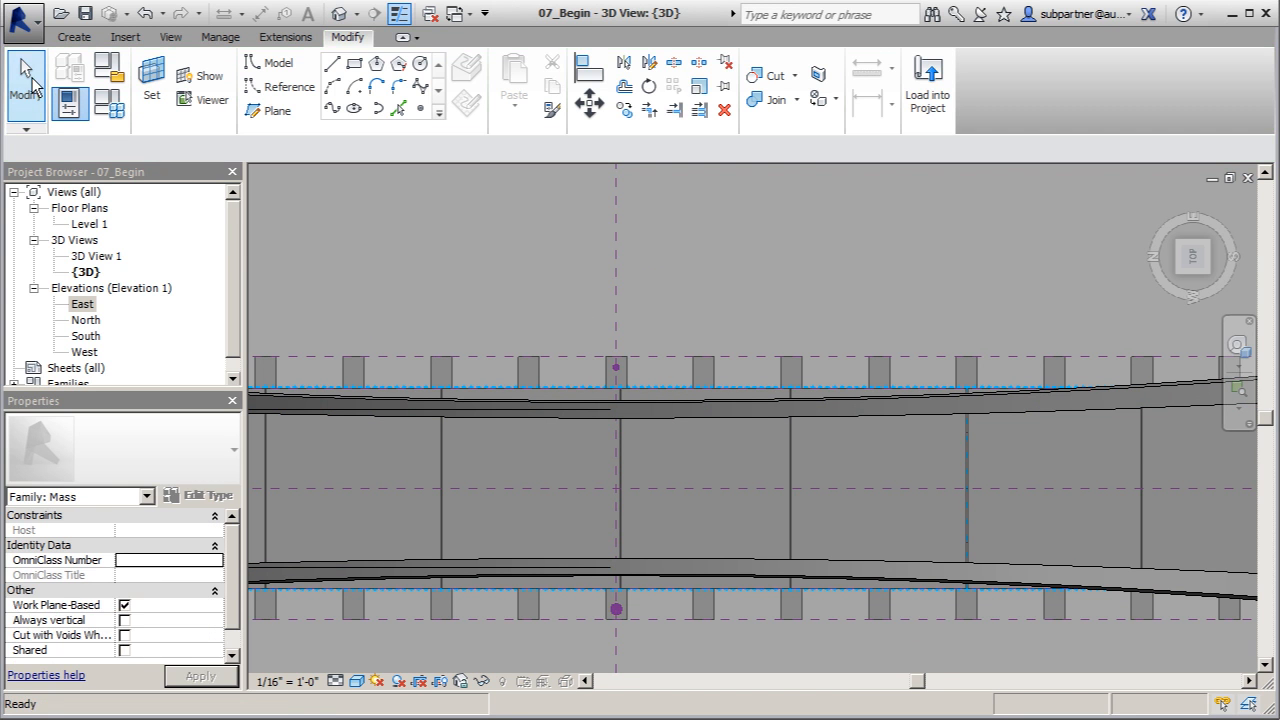
left_click(76, 37)
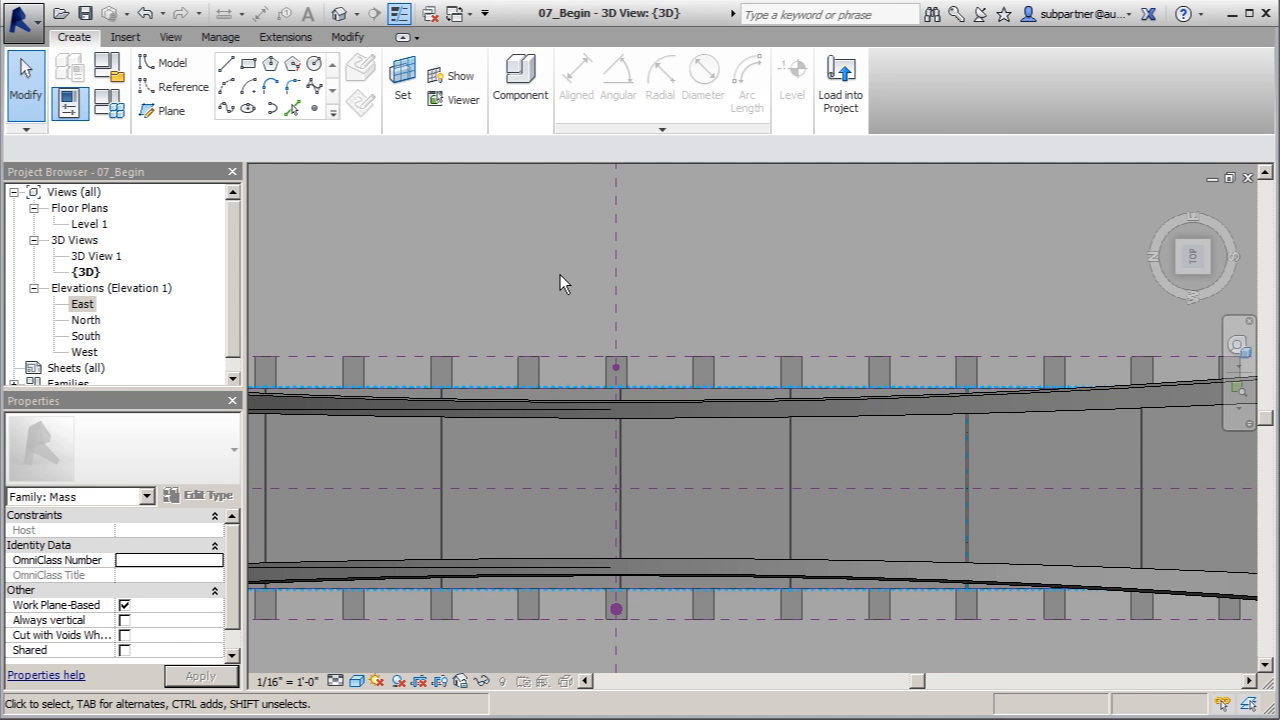
left_click(537, 372)
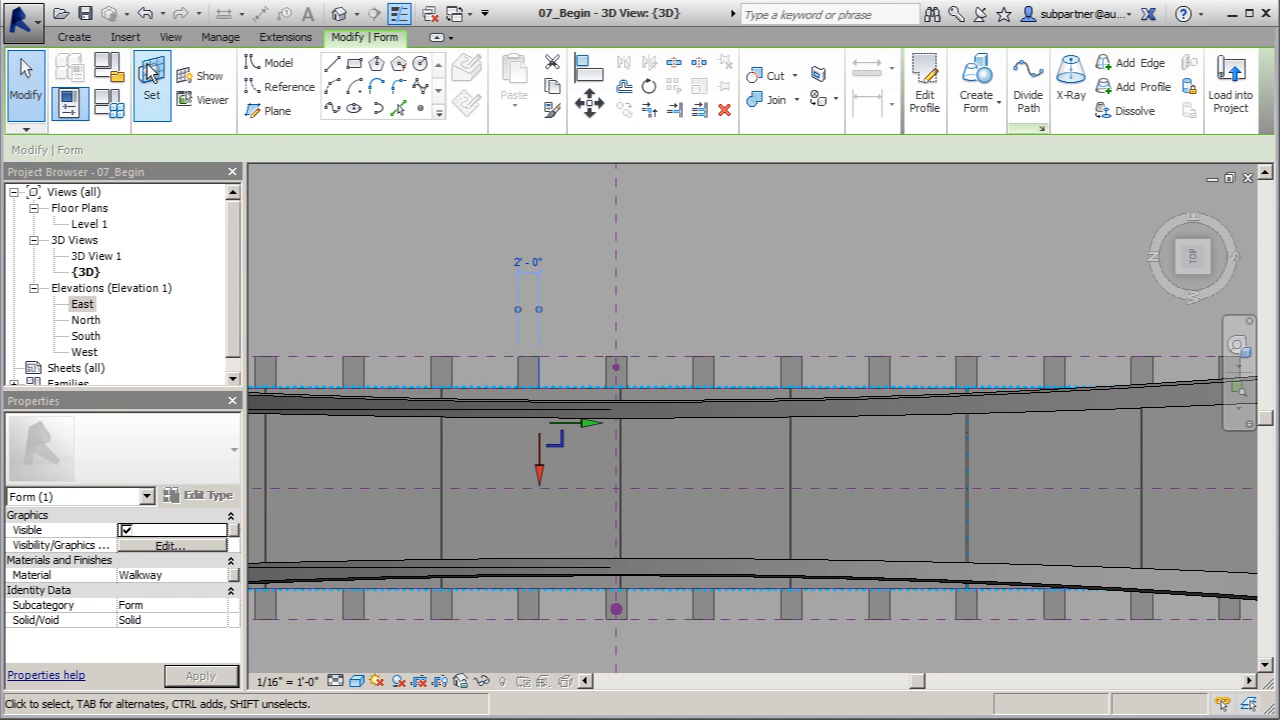
left_click(74, 37)
key("Escape")
scroll(570, 380, "up", 4)
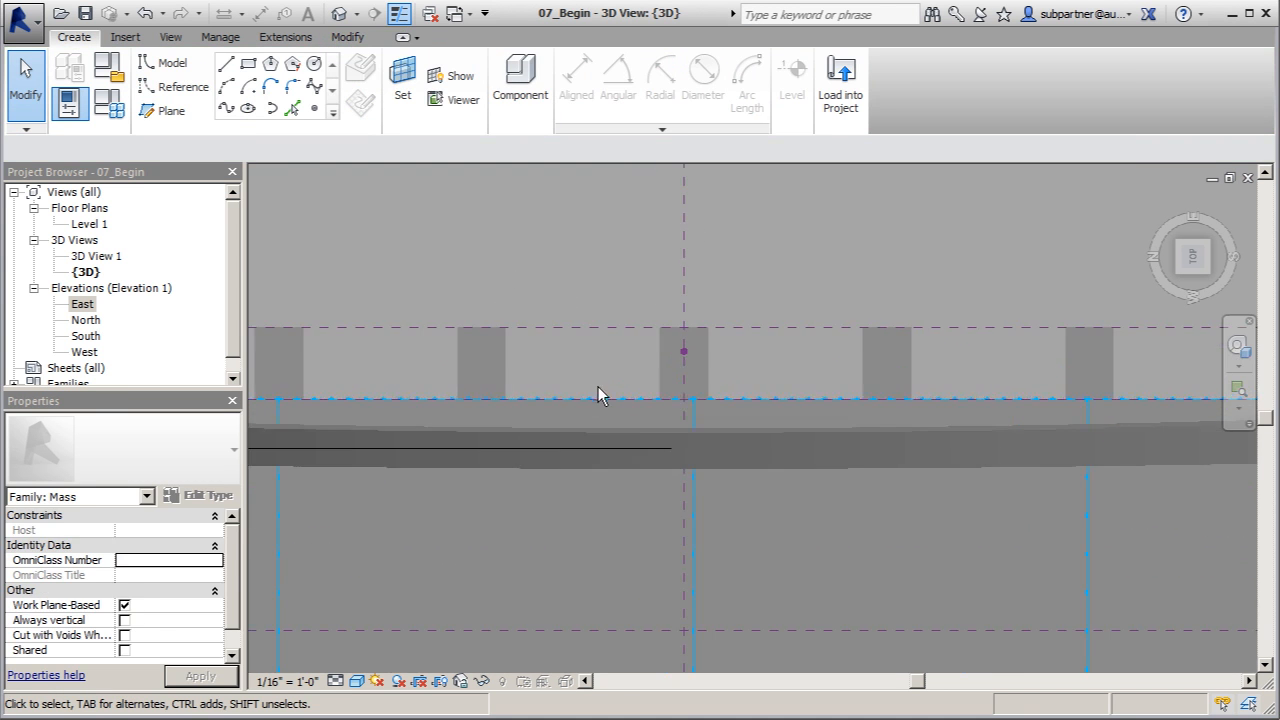
scroll(706, 338, "down", 1)
scroll(700, 325, "down", 3)
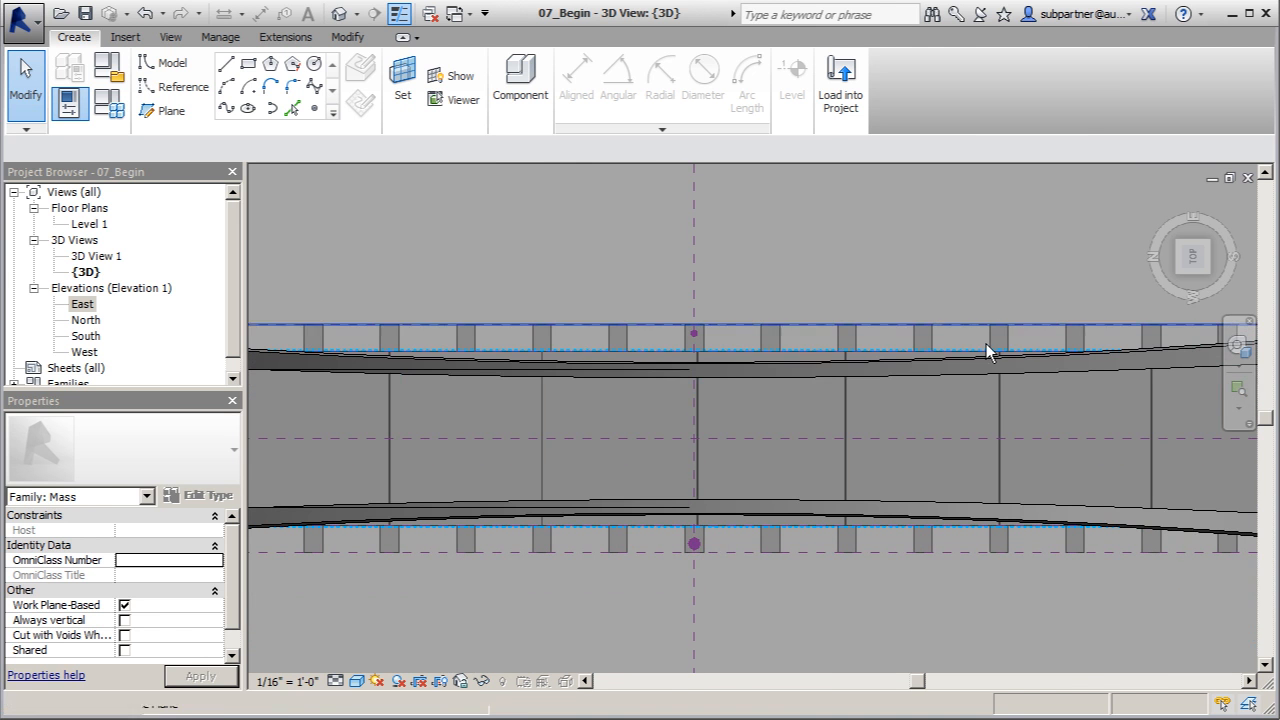
Step: Measure the center-to-center spacing of two neighboring crossbeams with an aligned dimension in the East elevation and return to the 3D view
double_click(88, 306)
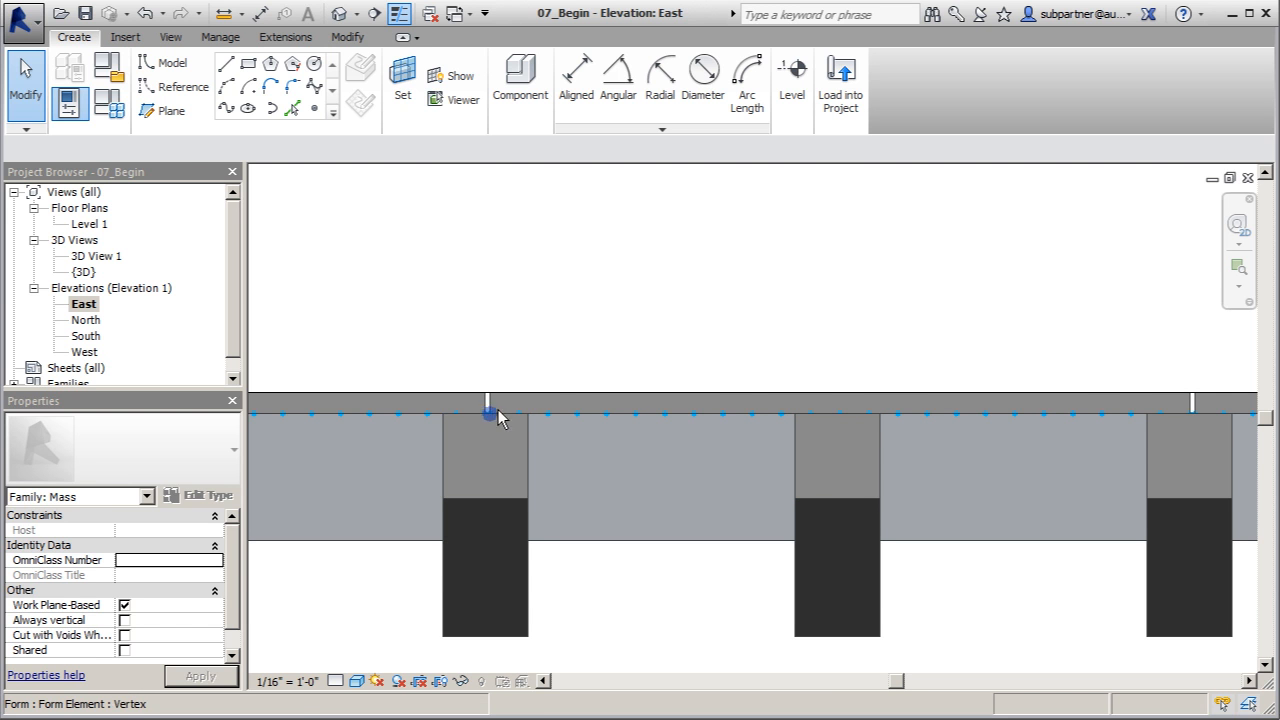
left_click(576, 80)
scroll(493, 423, "up", 4)
scroll(493, 423, "down", 2)
scroll(438, 424, "down", 3)
scroll(423, 423, "up", 4)
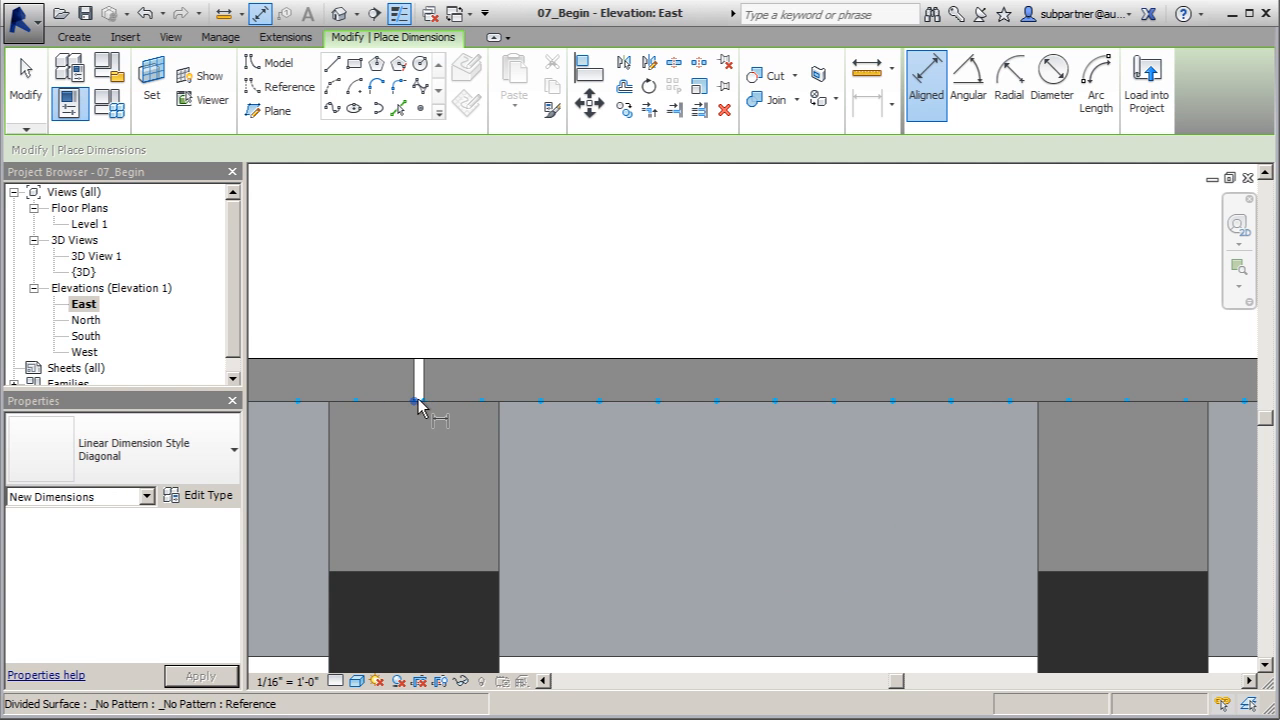
scroll(455, 344, "down", 2)
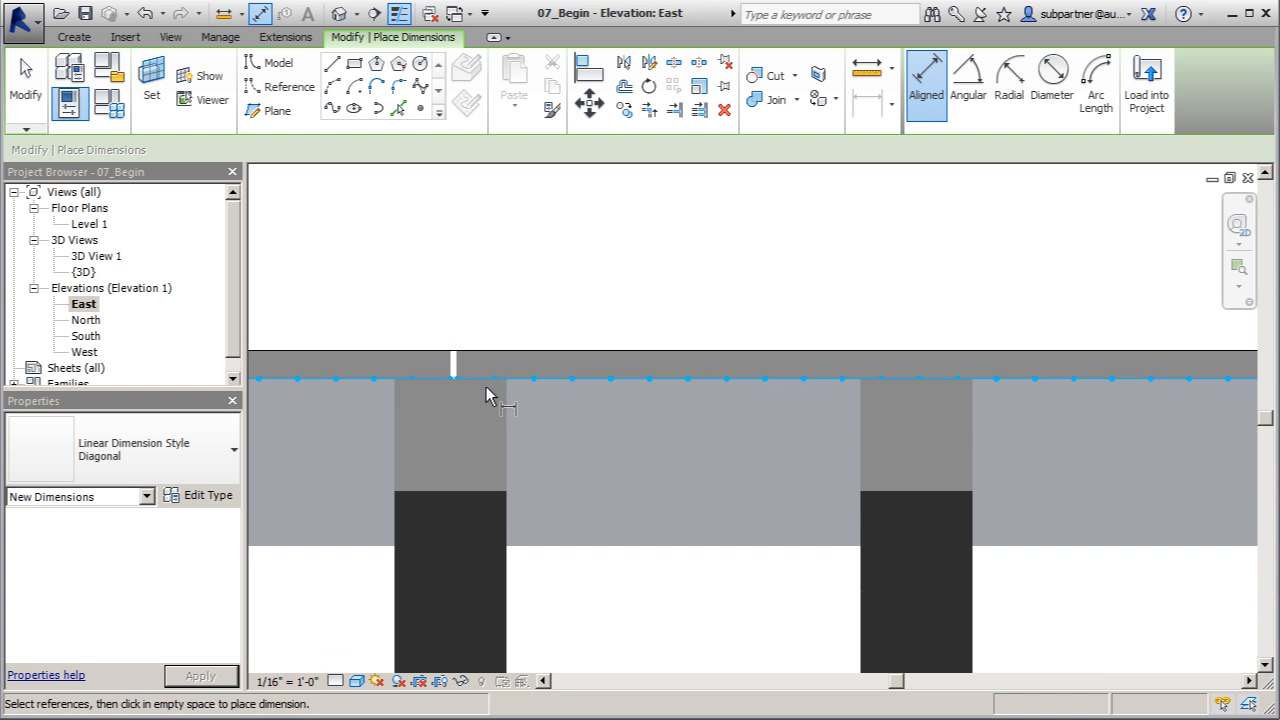
scroll(486, 377, "up", 3)
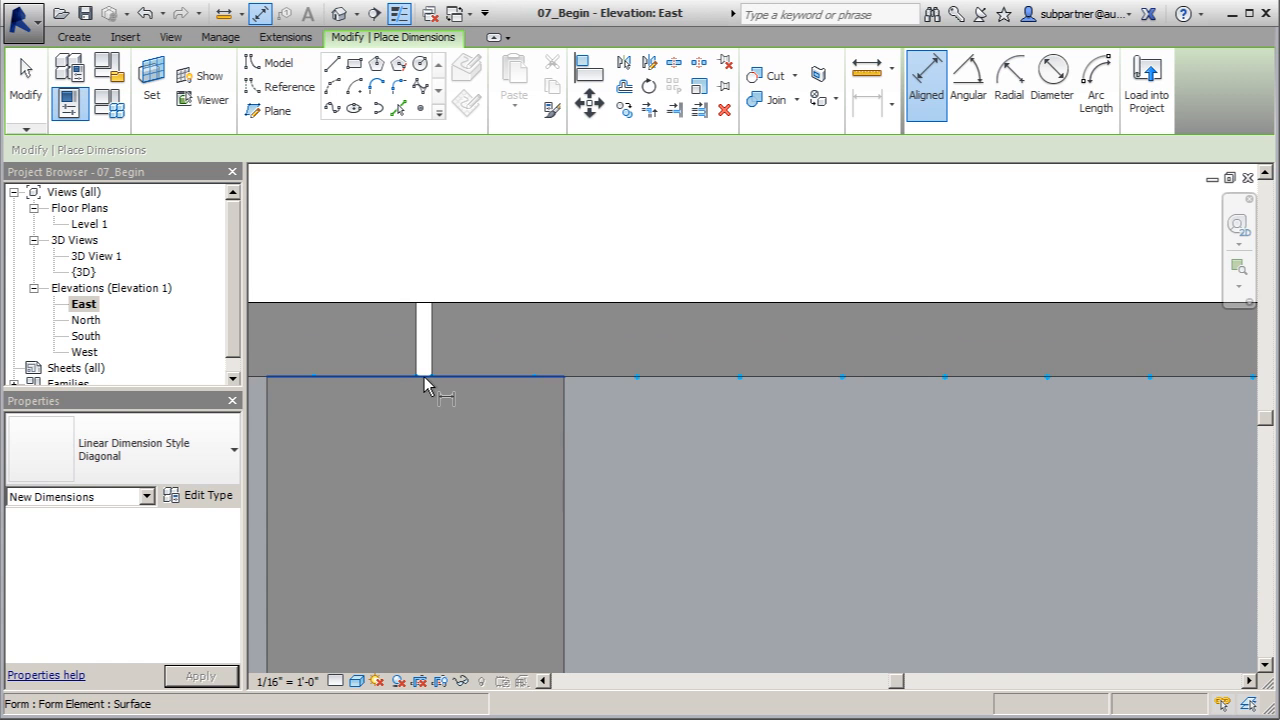
scroll(424, 376, "up", 2)
scroll(426, 375, "down", 4)
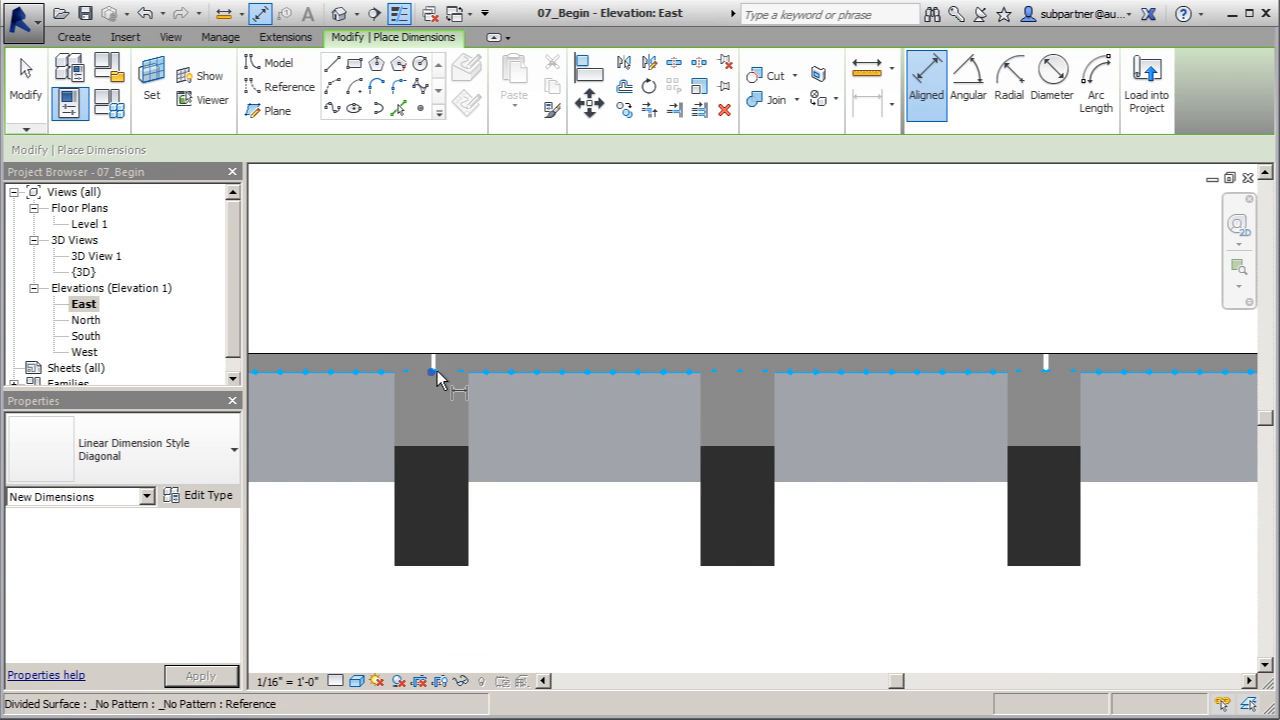
left_click(740, 370)
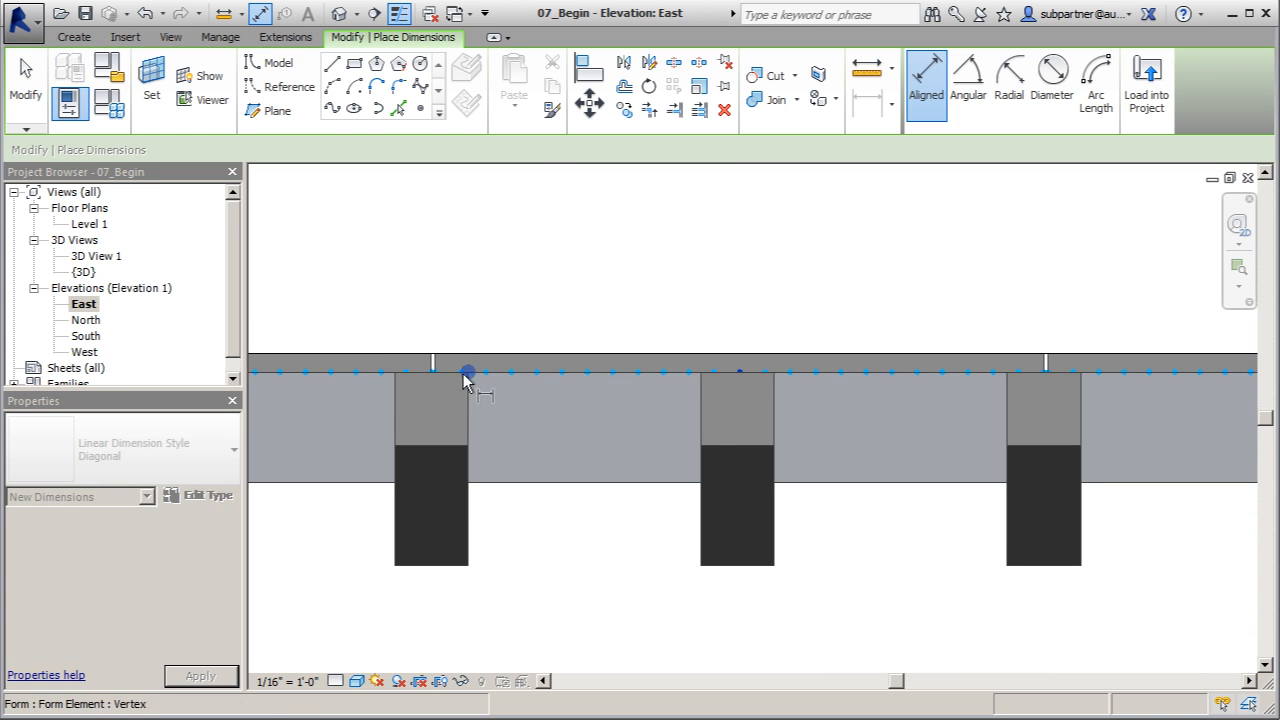
scroll(440, 375, "up", 4)
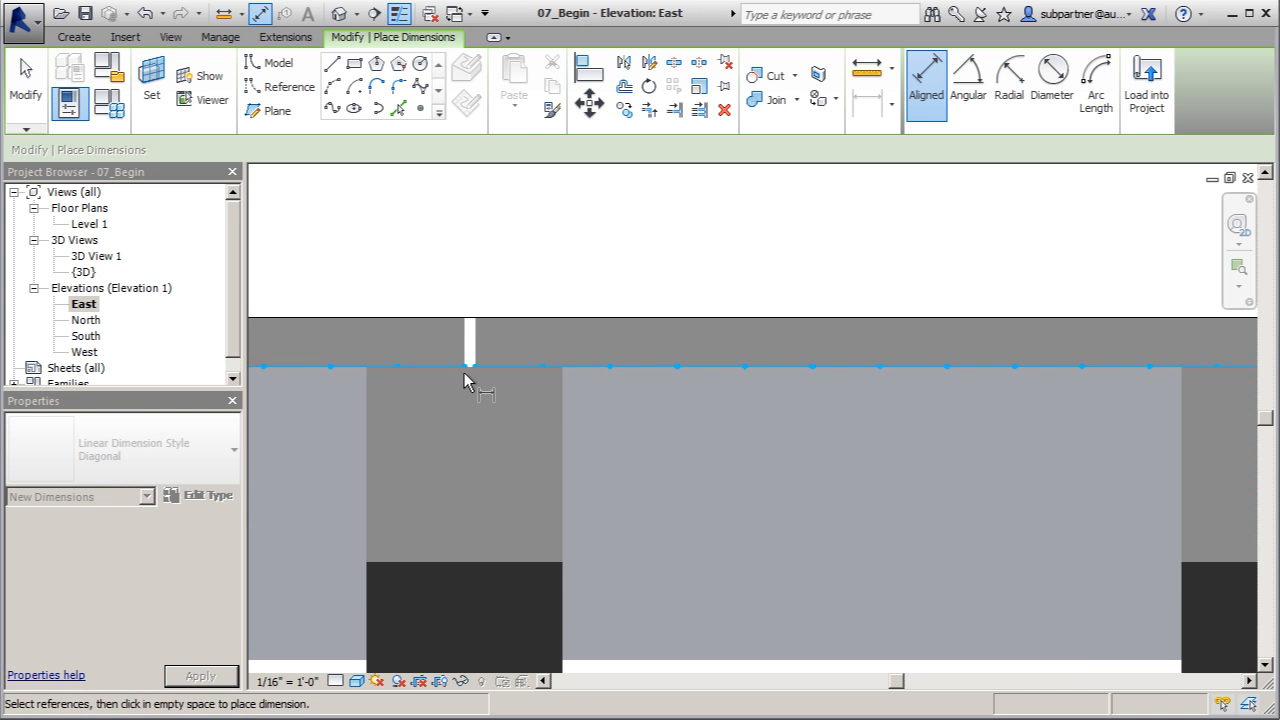
left_click(465, 362)
scroll(470, 385, "down", 5)
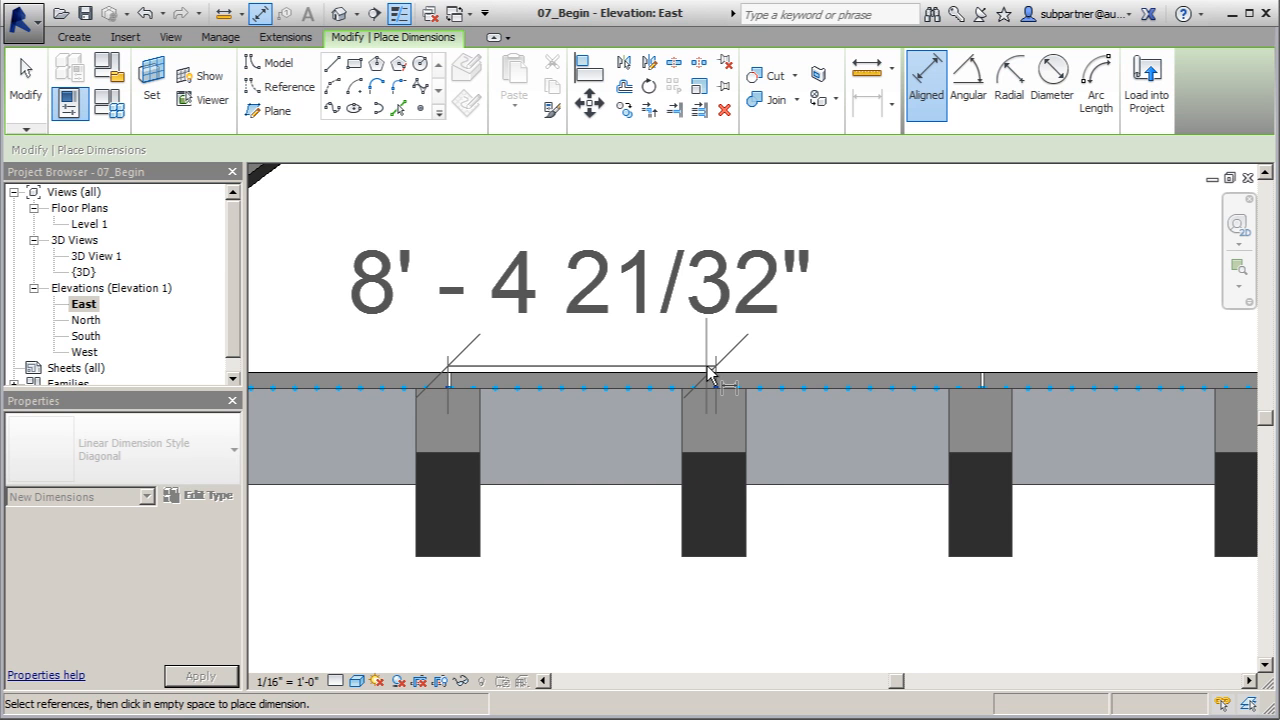
scroll(446, 392, "up", 6)
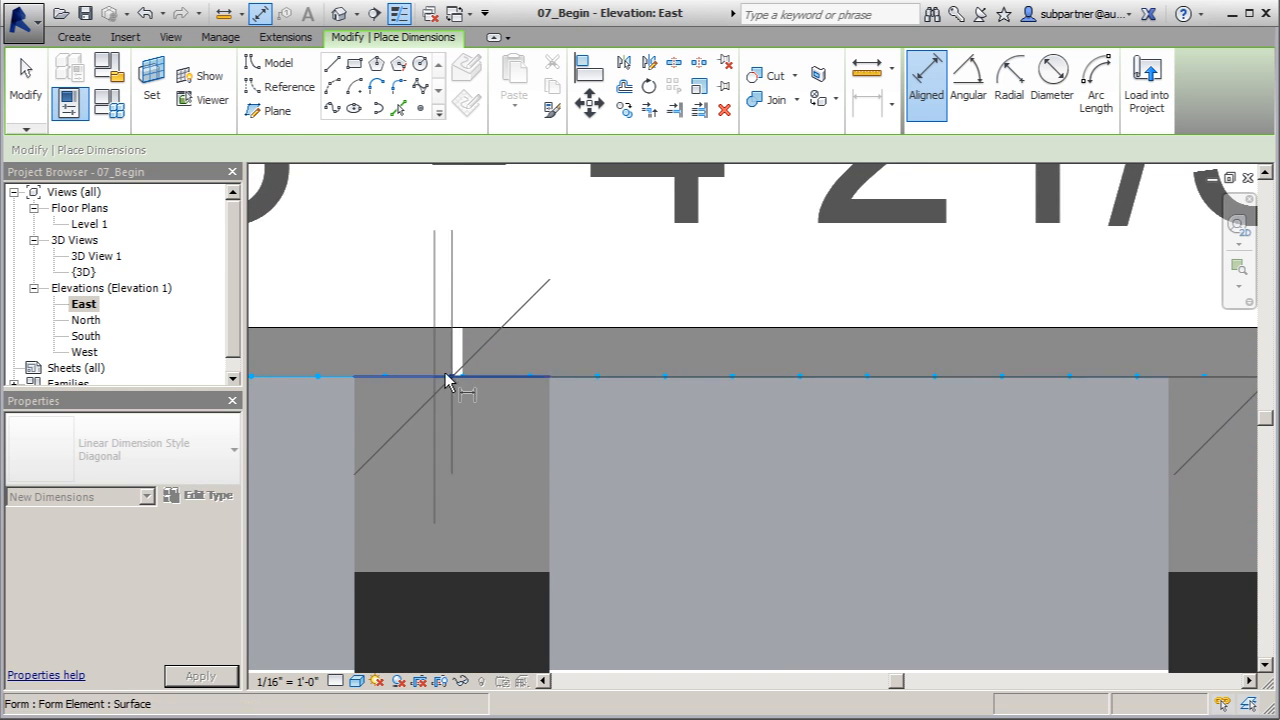
scroll(449, 386, "down", 3)
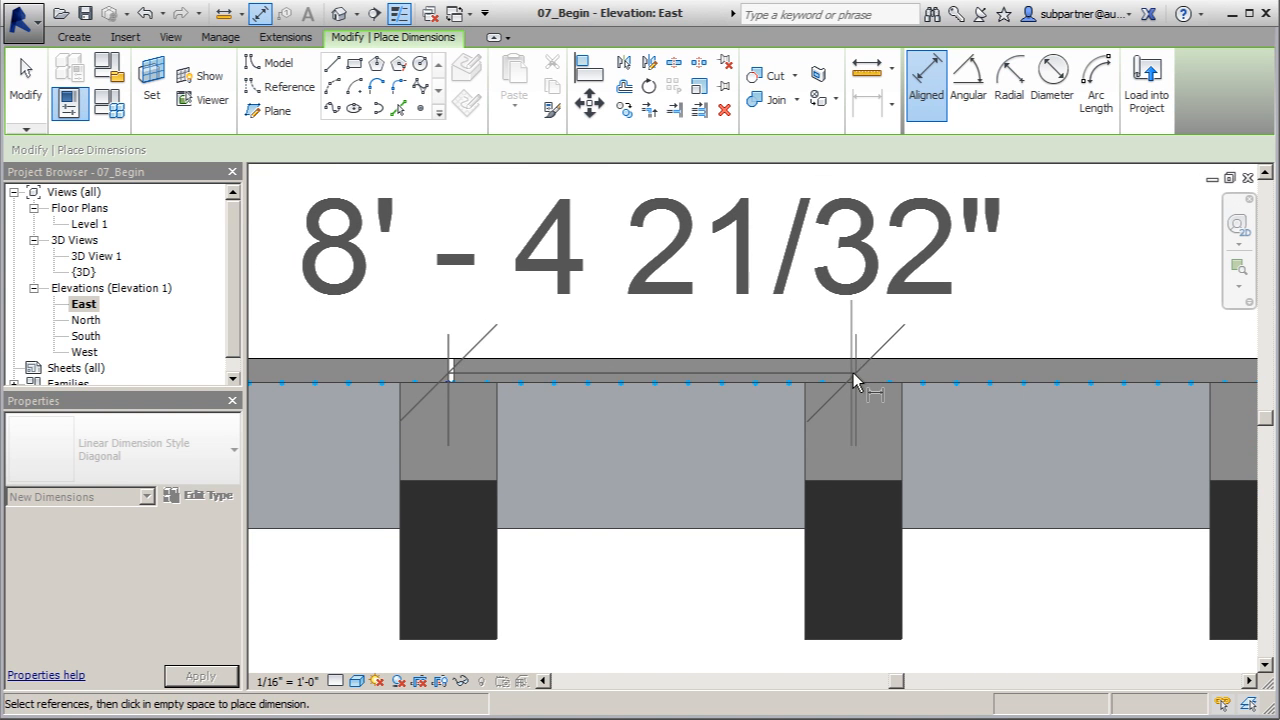
left_click(855, 372)
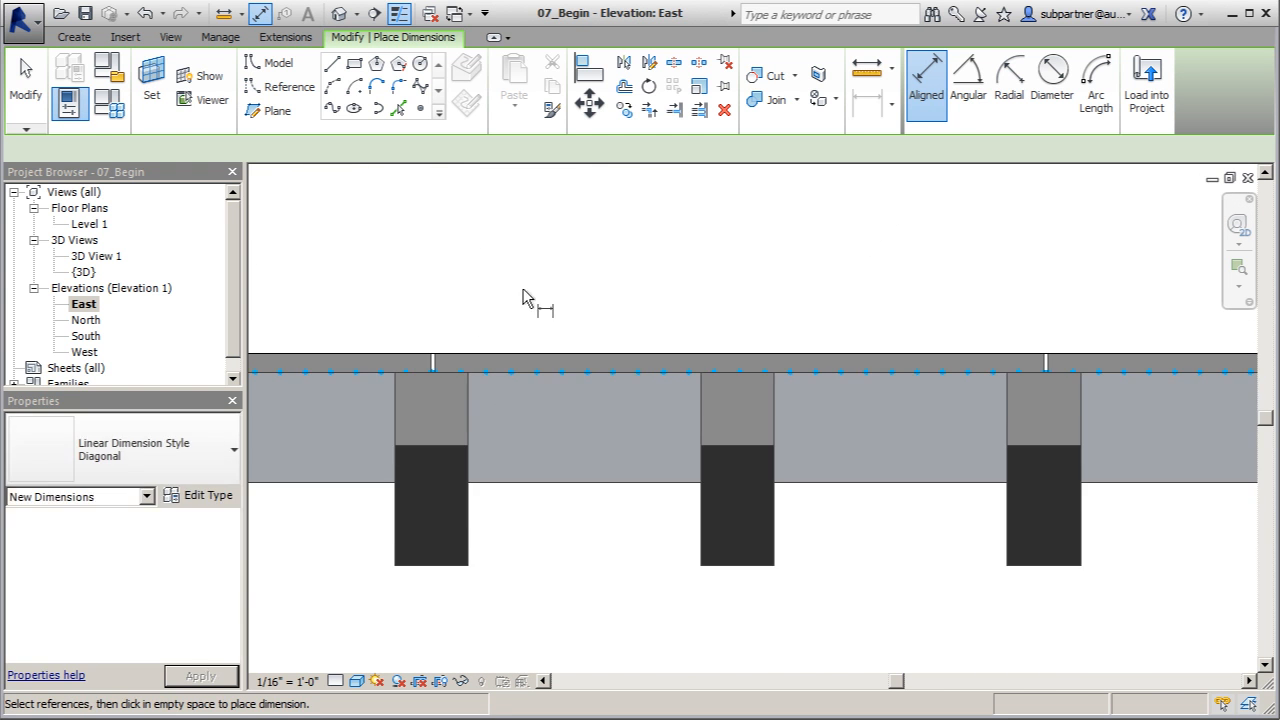
scroll(897, 475, "down", 5)
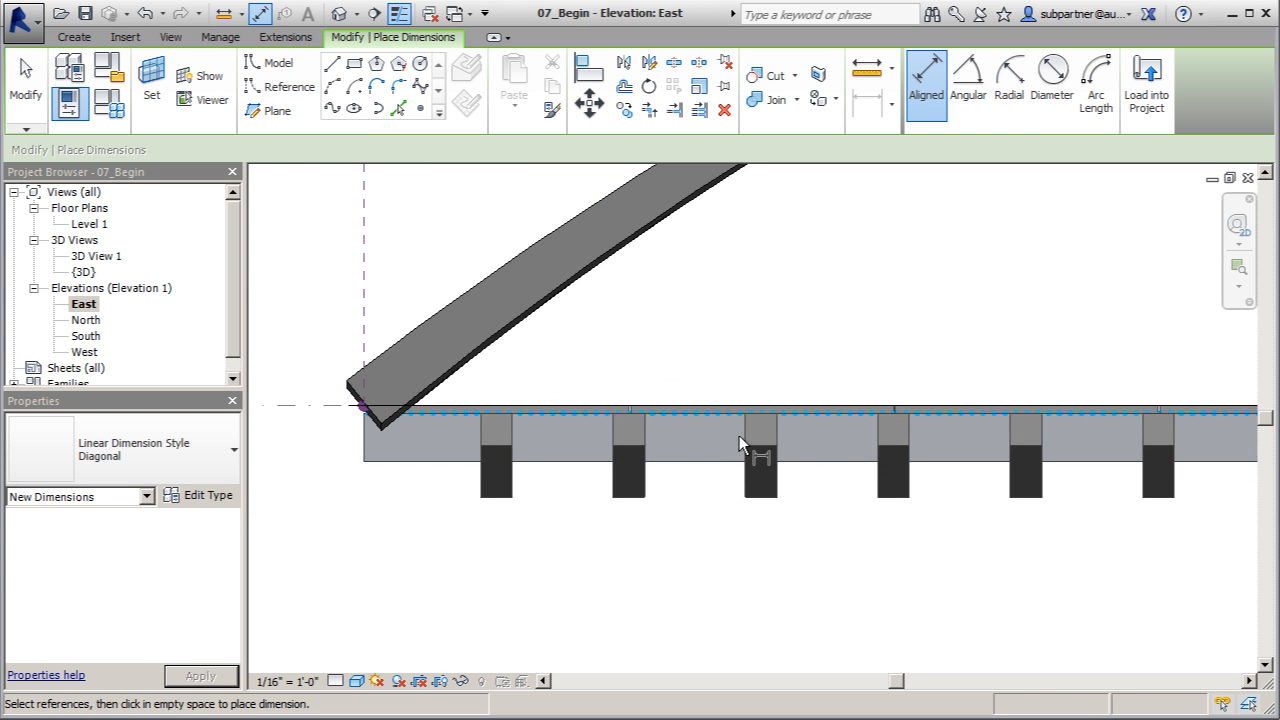
left_click(338, 14)
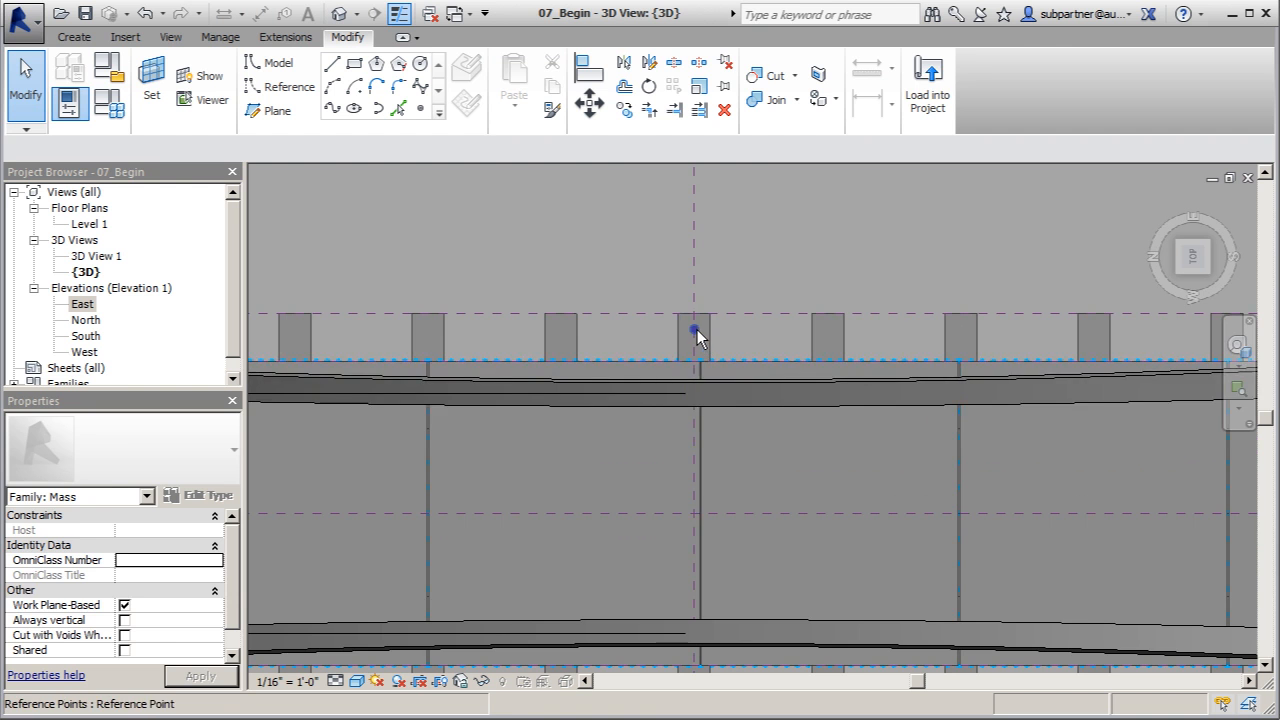
Step: Copy both middle-crossbeam reference points about 8'-6" along the bridge onto the adjacent crossbeam, using the multiple-copy option
left_click(697, 329)
scroll(686, 241, "down", 3)
scroll(694, 537, "up", 4)
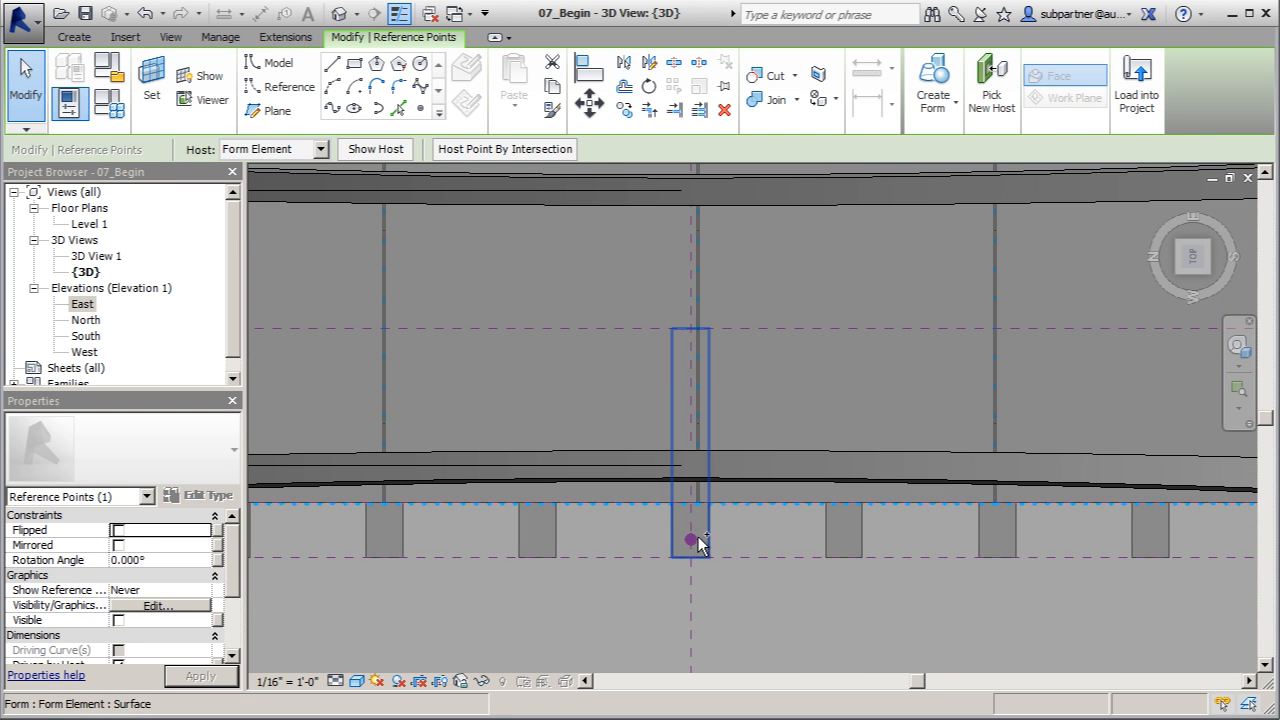
left_click(694, 538, "ctrl")
left_click(632, 108)
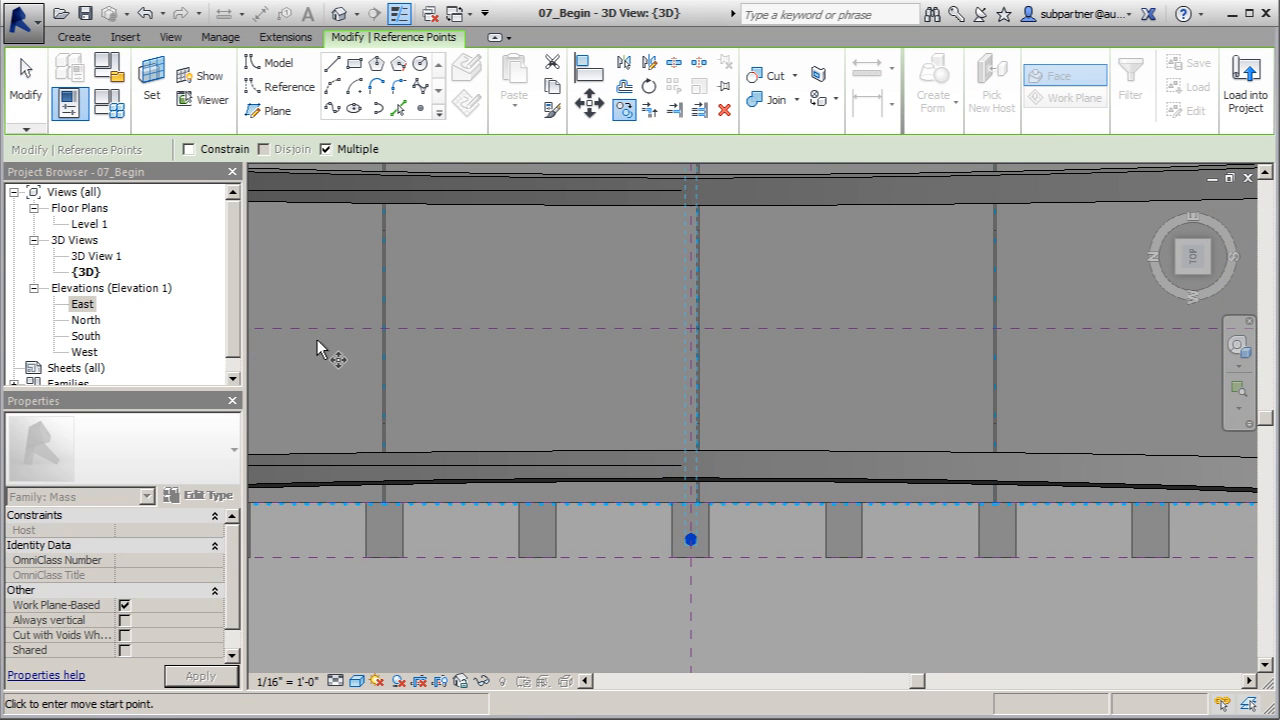
scroll(230, 408, "down", 2)
scroll(531, 495, "up", 2)
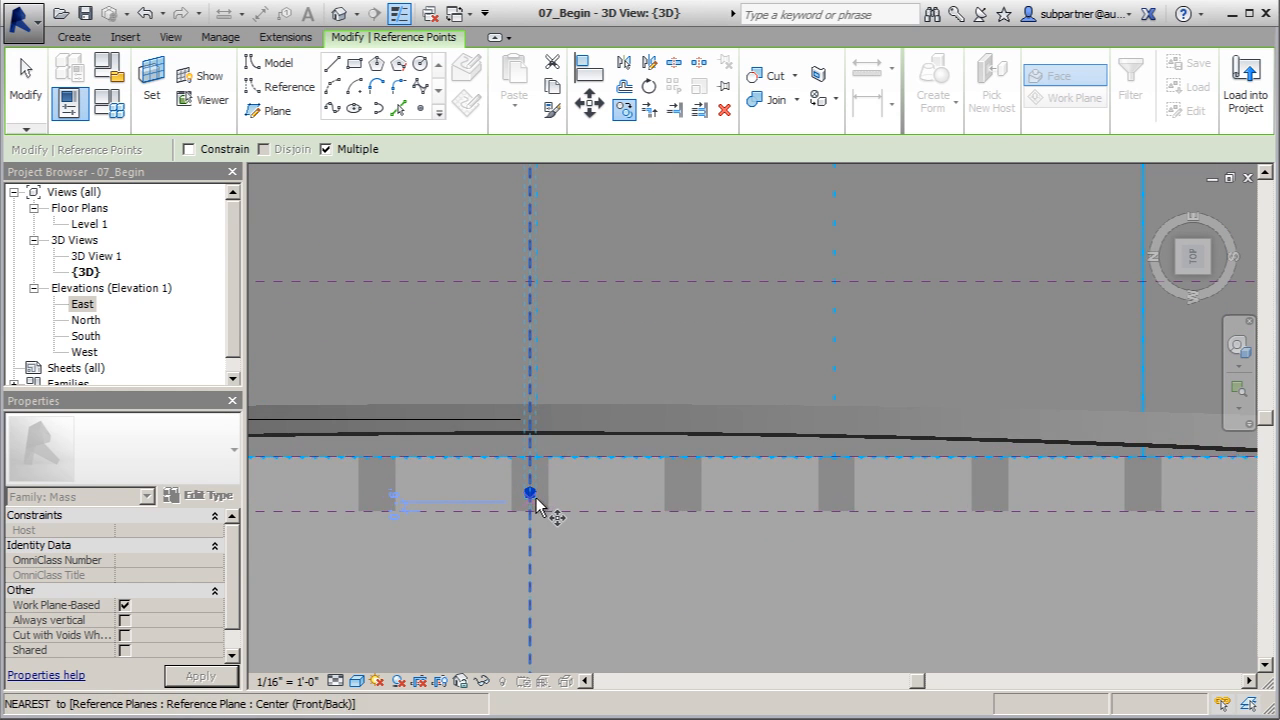
left_click(530, 493)
left_click_drag(663, 493, 677, 494)
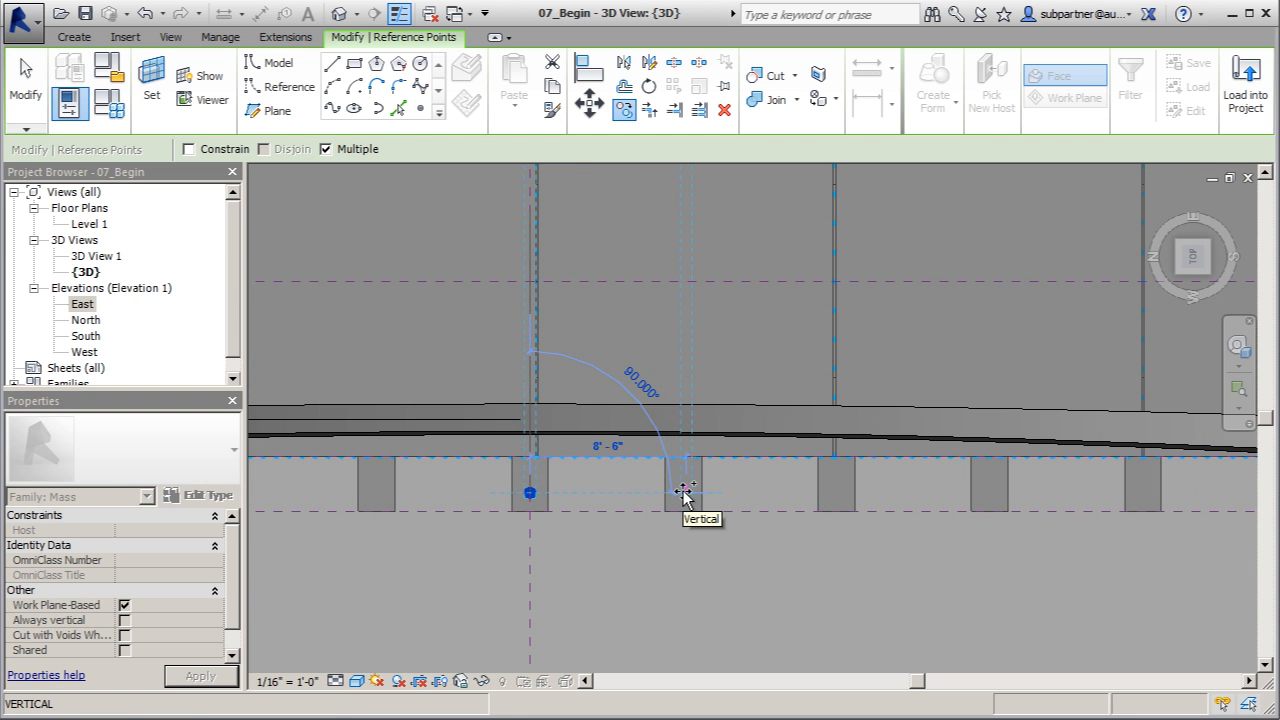
left_click(684, 493)
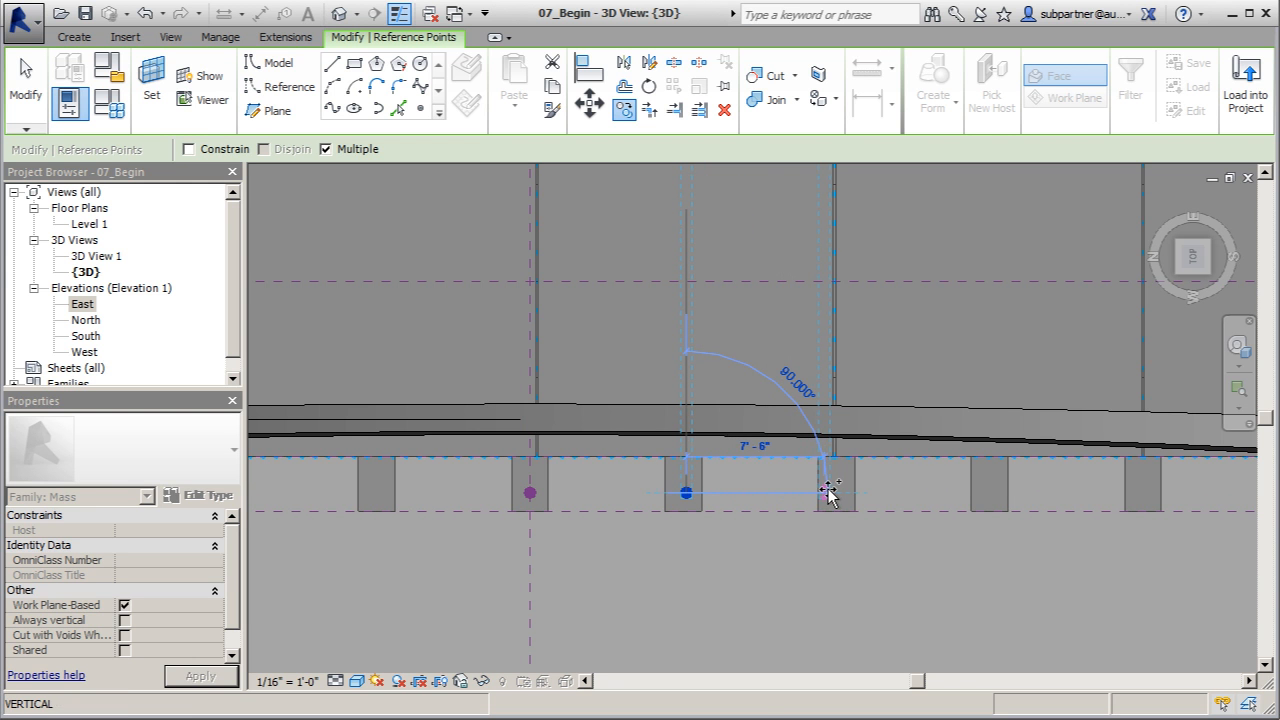
scroll(833, 492, "up", 2)
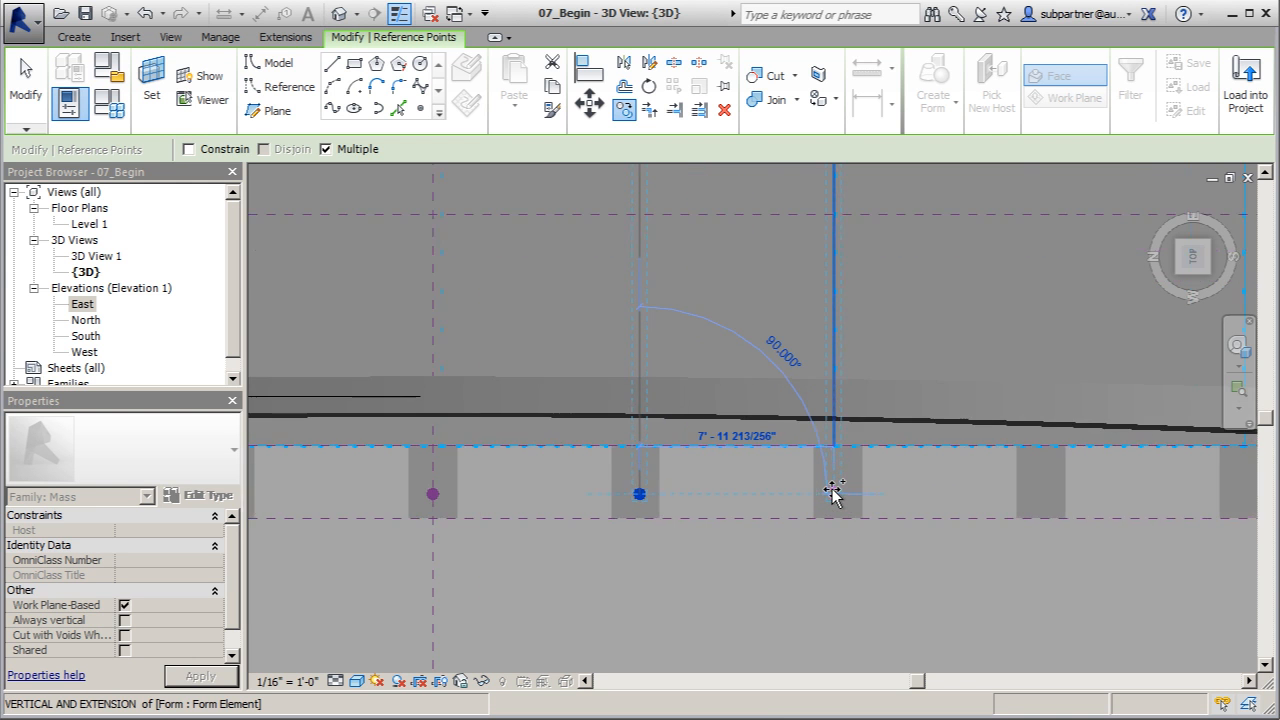
scroll(833, 492, "up", 2)
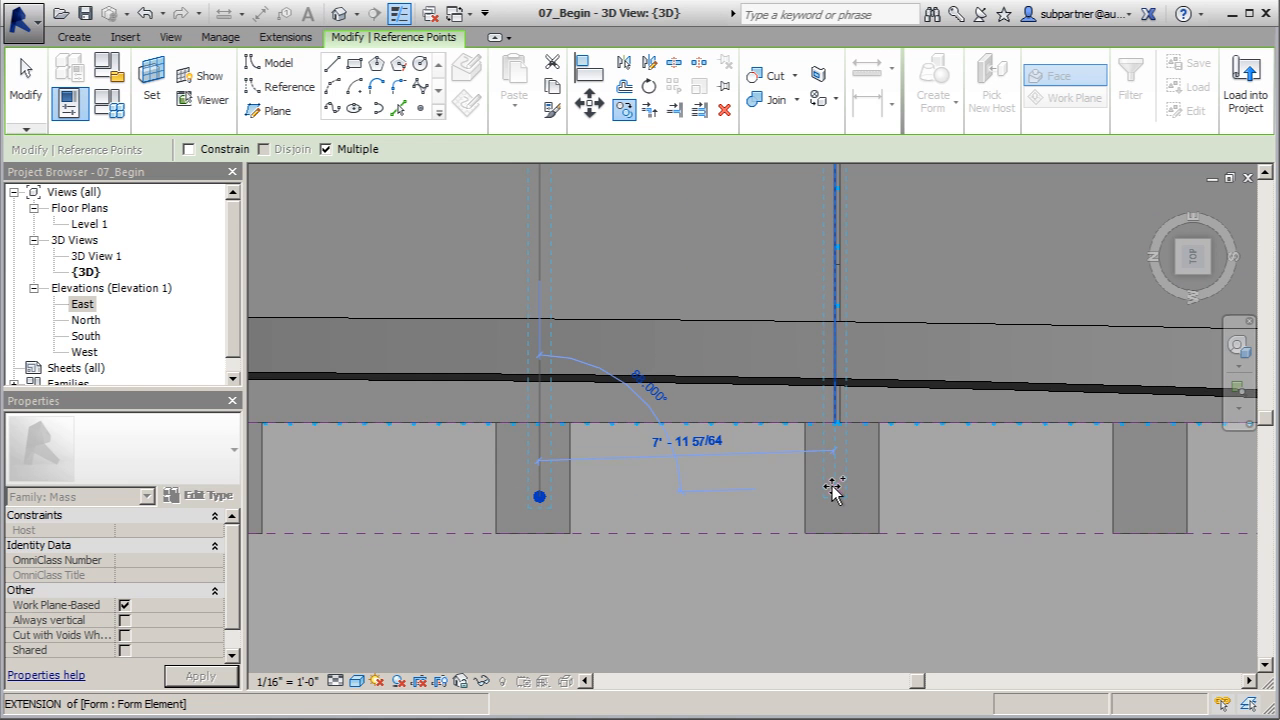
key("Escape")
Step: Delete the copied pair of reference points on the crossbeam next to the middle one
scroll(970, 465, "down", 2)
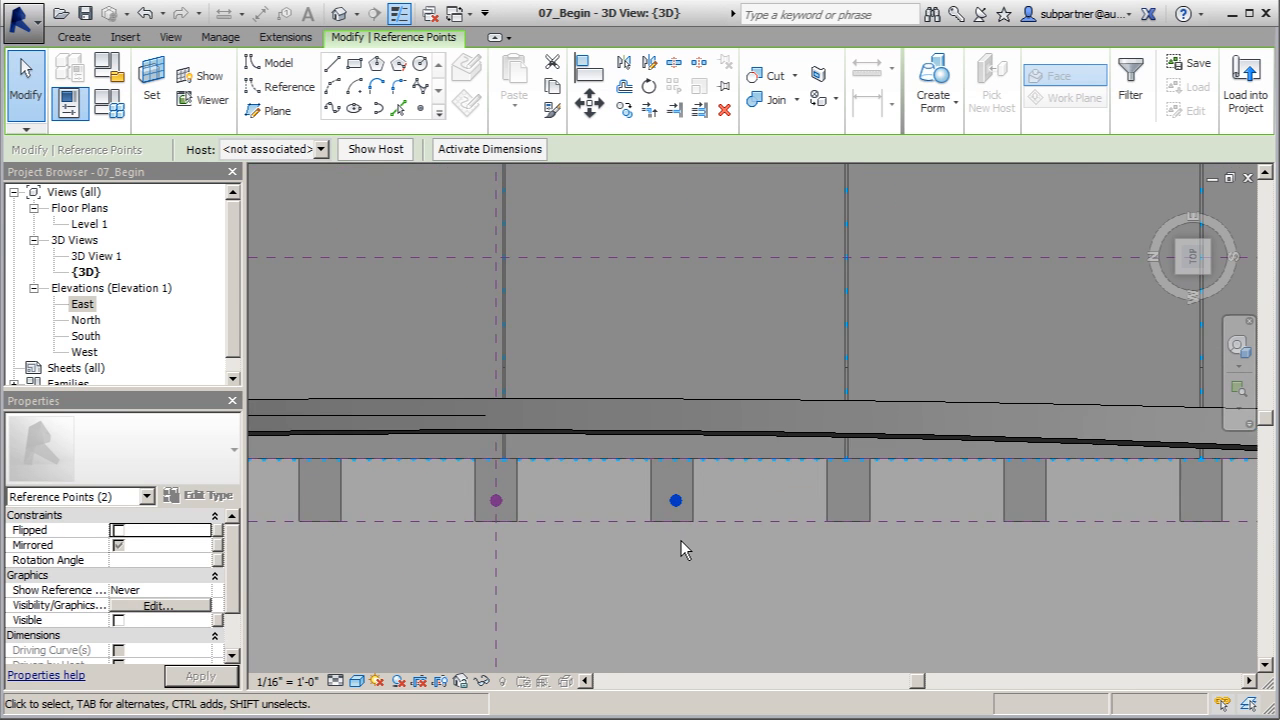
scroll(684, 545, "down", 2)
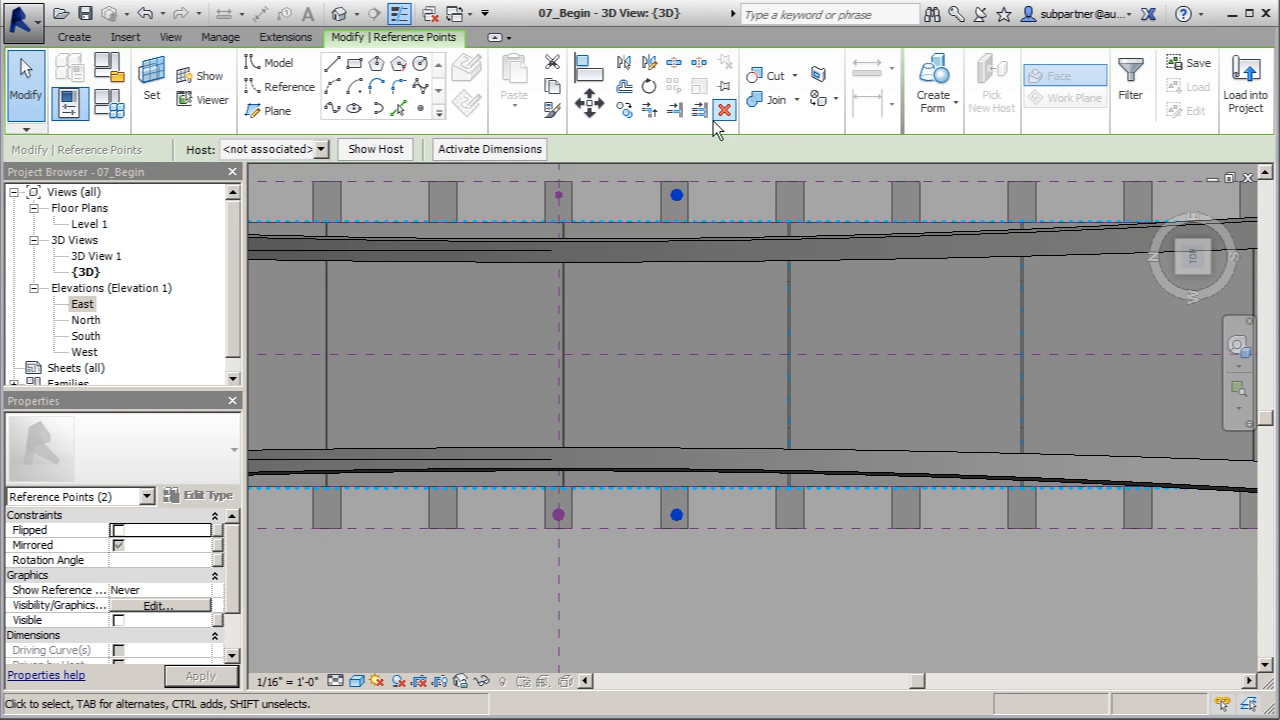
key("Escape")
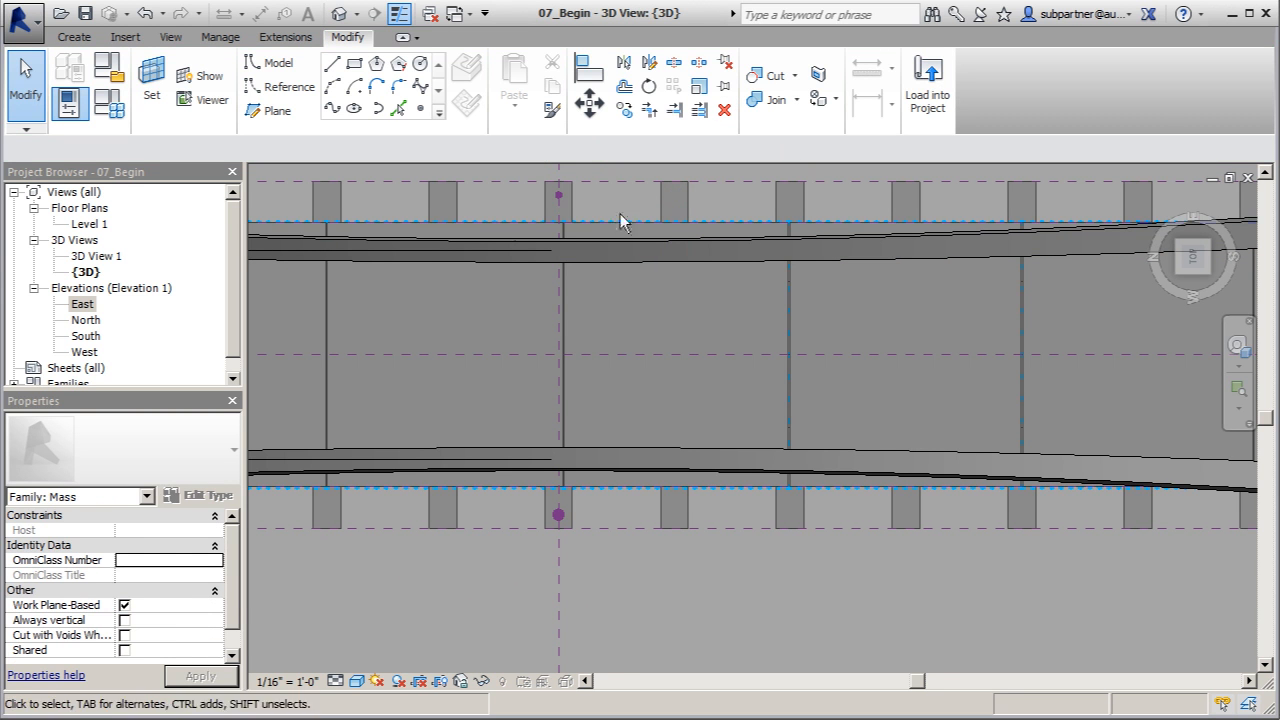
Step: Copy both middle-crossbeam reference points perpendicular to the crossbeam onto the center of the adjacent crossbeam, using the multiple-copy option
left_click(557, 194)
left_click(559, 515, "ctrl")
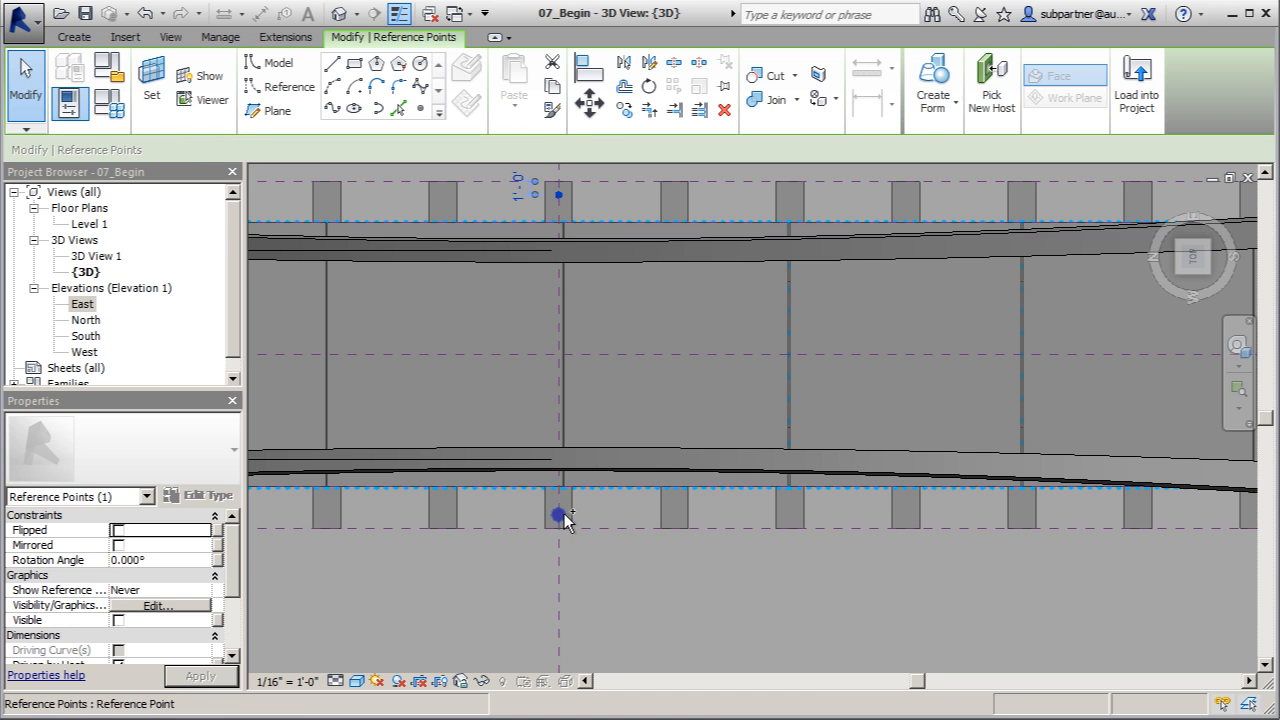
left_click(624, 108)
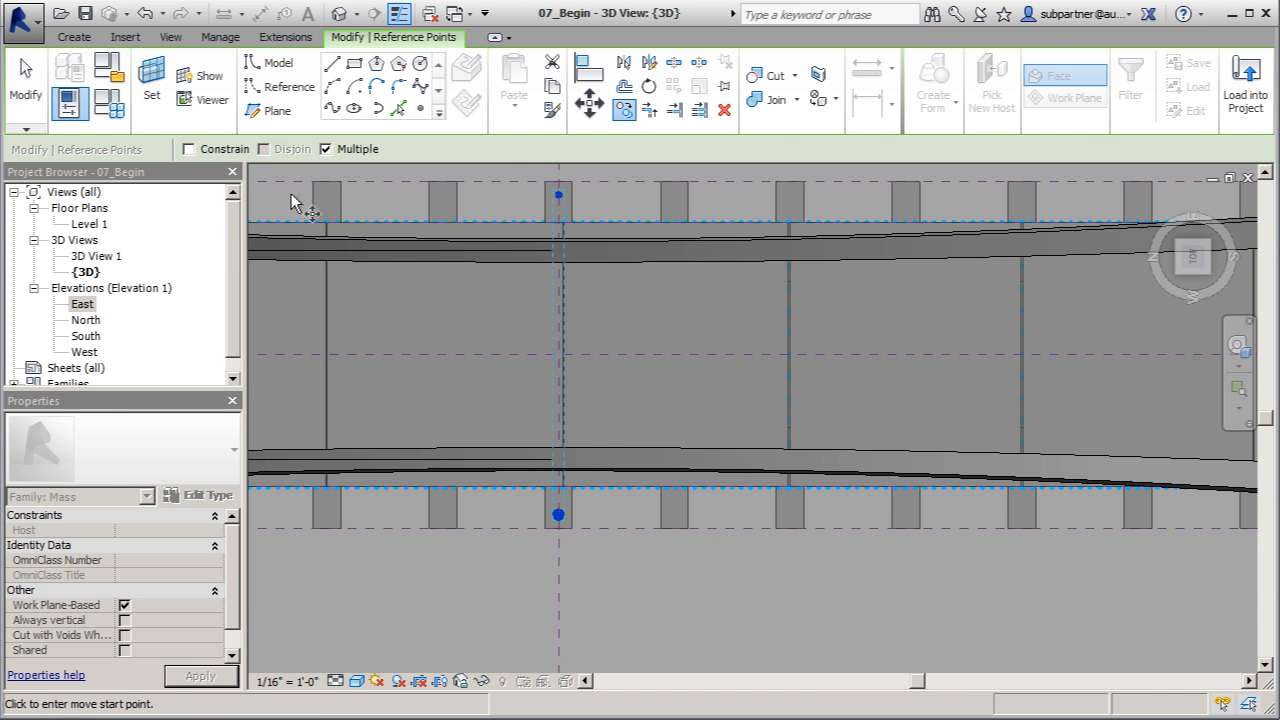
left_click(560, 516)
scroll(653, 516, "up", 2)
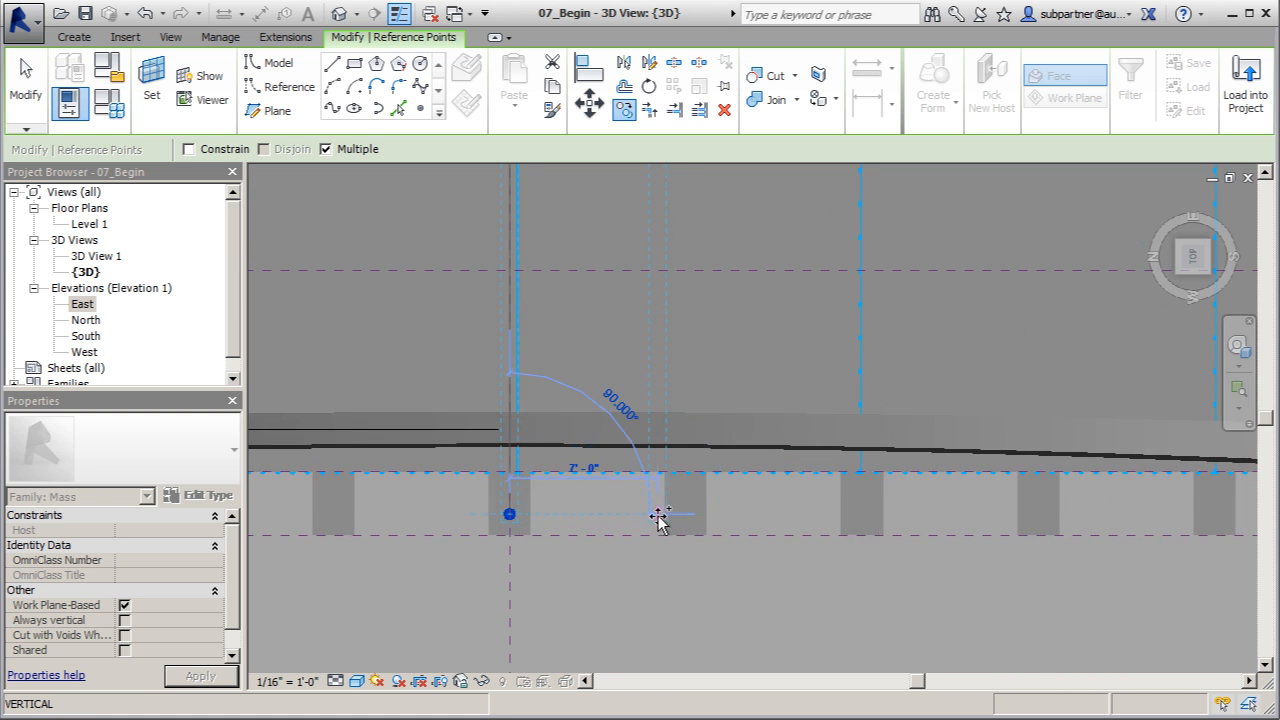
scroll(684, 516, "up", 2)
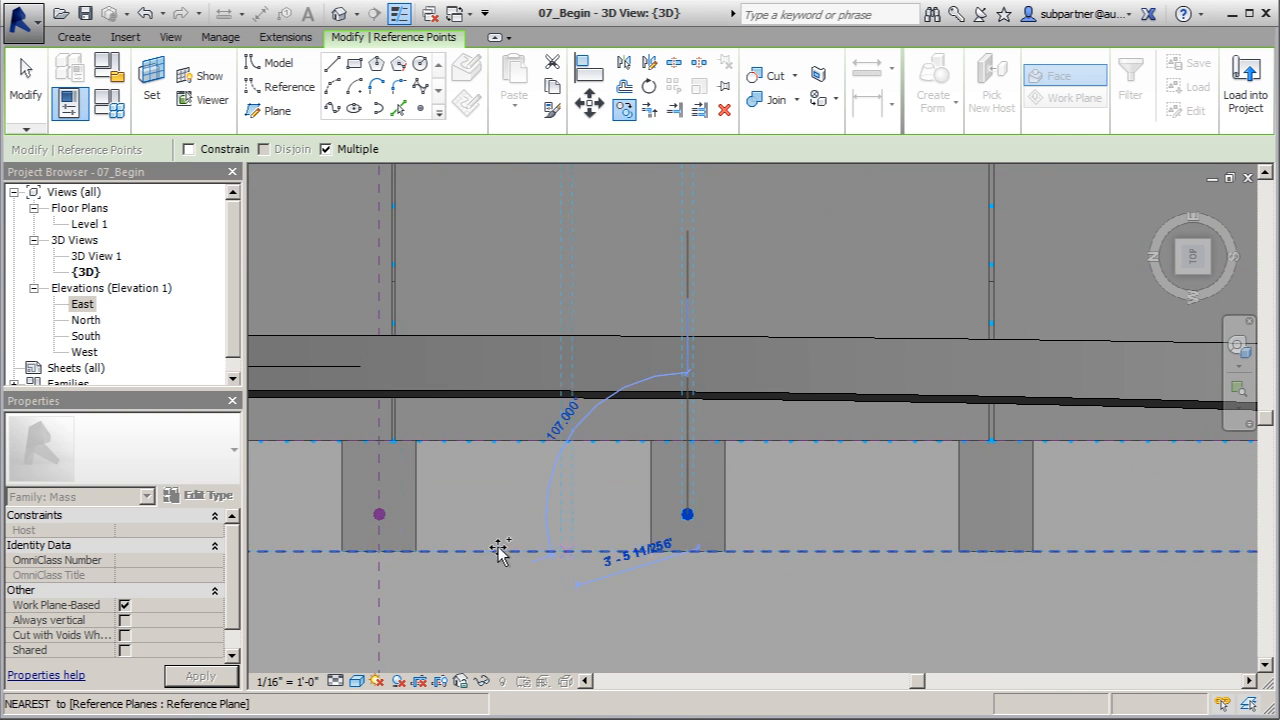
Step: Place another copy of the reference-point pair centered on the second crossbeam from the middle, and end the copying
scroll(376, 518, "down", 1)
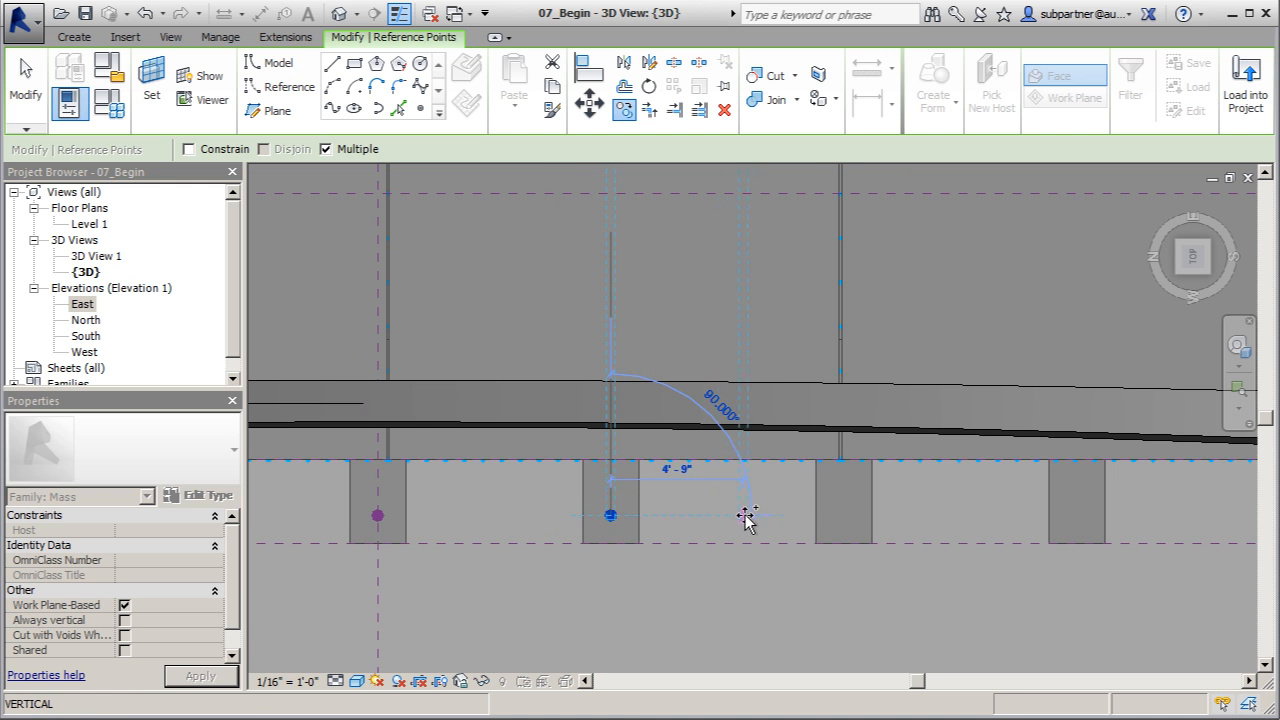
scroll(838, 518, "up", 2)
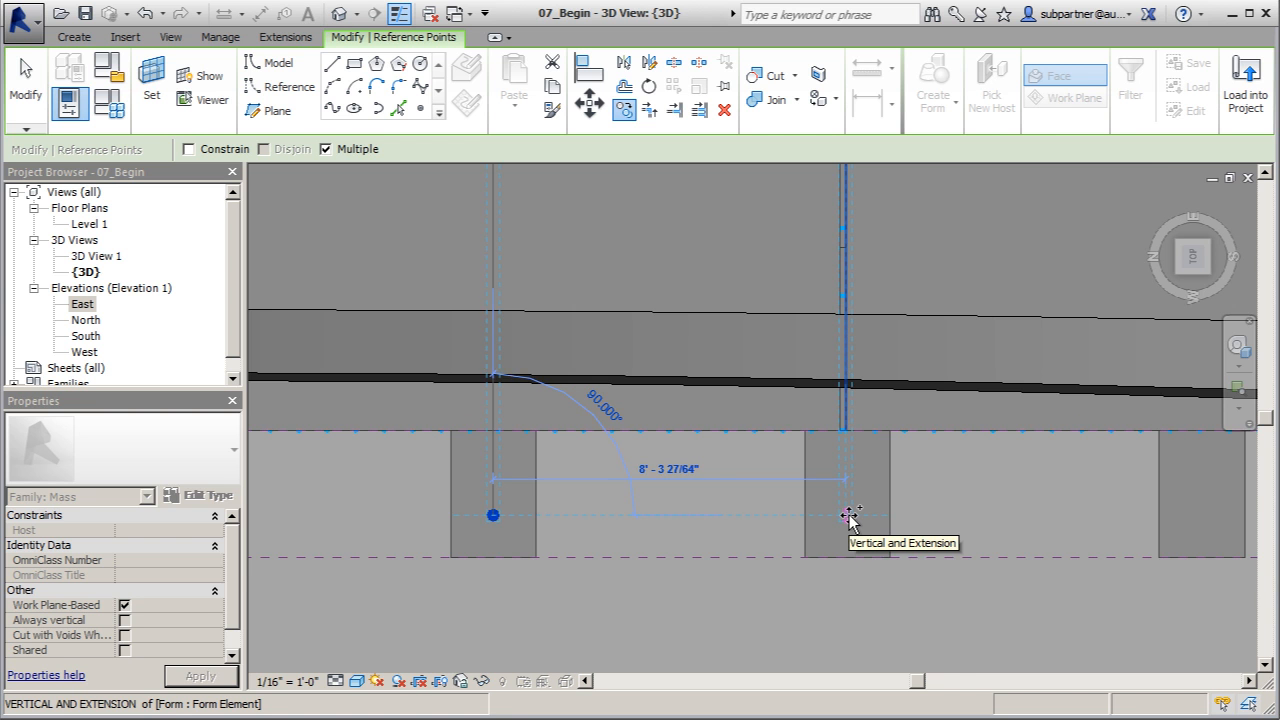
scroll(848, 518, "up", 2)
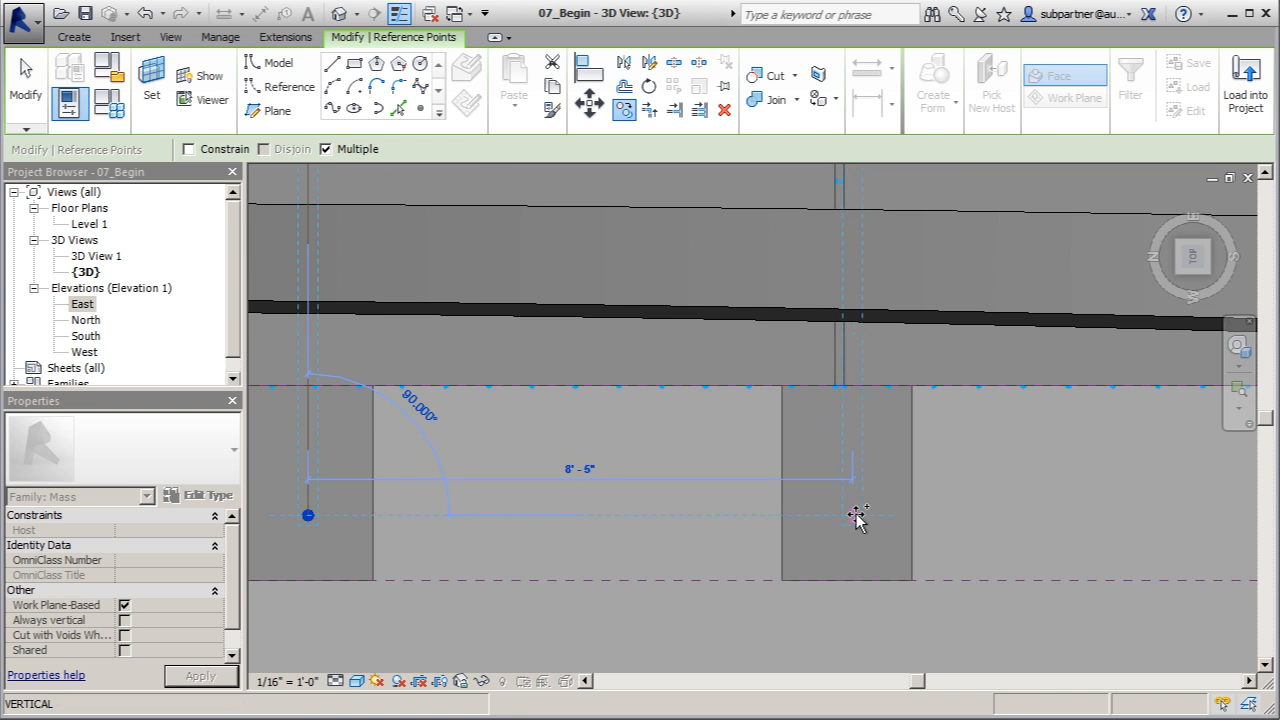
scroll(848, 518, "up", 2)
scroll(848, 518, "down", 6)
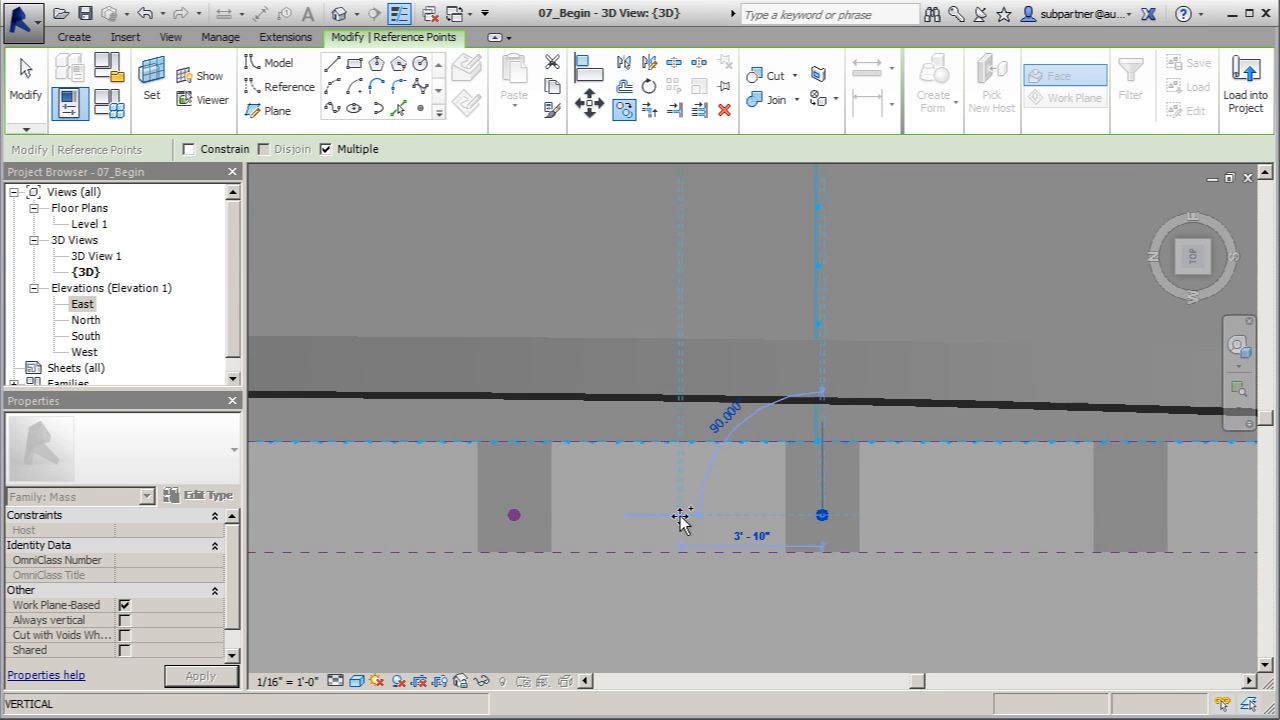
key("Escape")
scroll(771, 516, "down", 1)
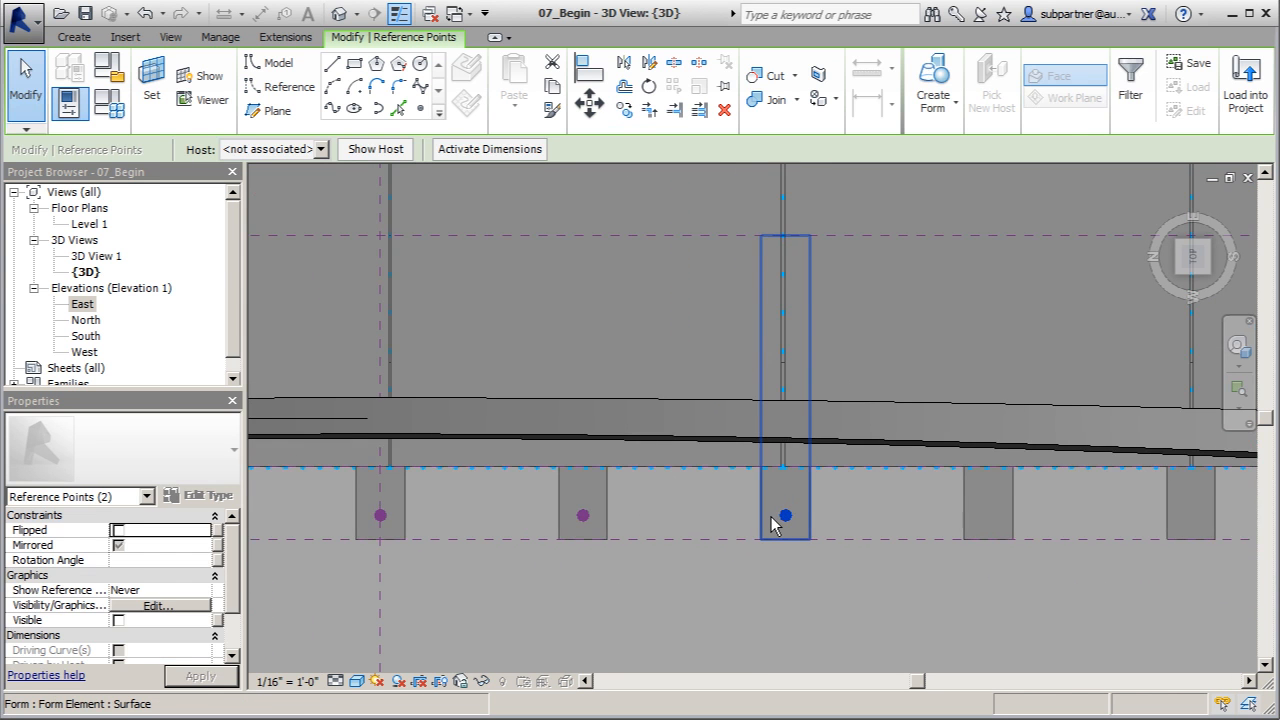
key("Escape")
Step: Examine the alignment of the copied reference points with their crossbeams and the remaining crossbeams out to the bridge's end
scroll(771, 516, "down", 6)
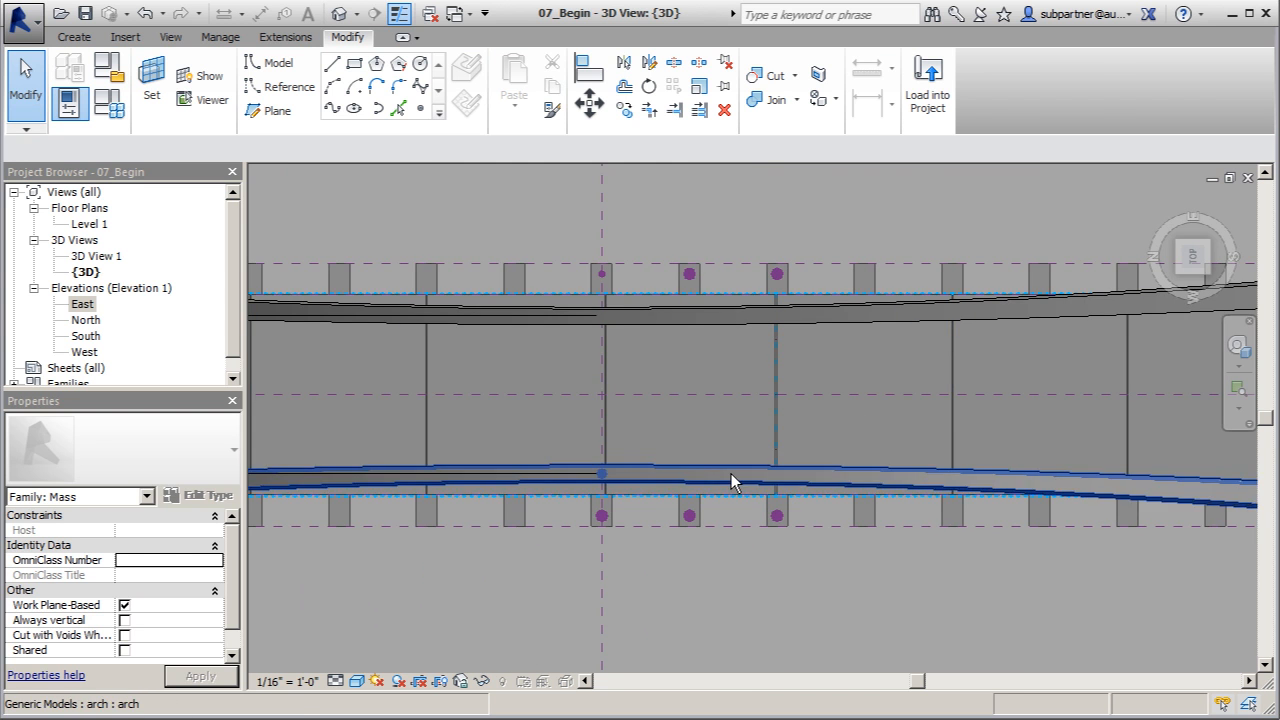
scroll(526, 562, "down", 2)
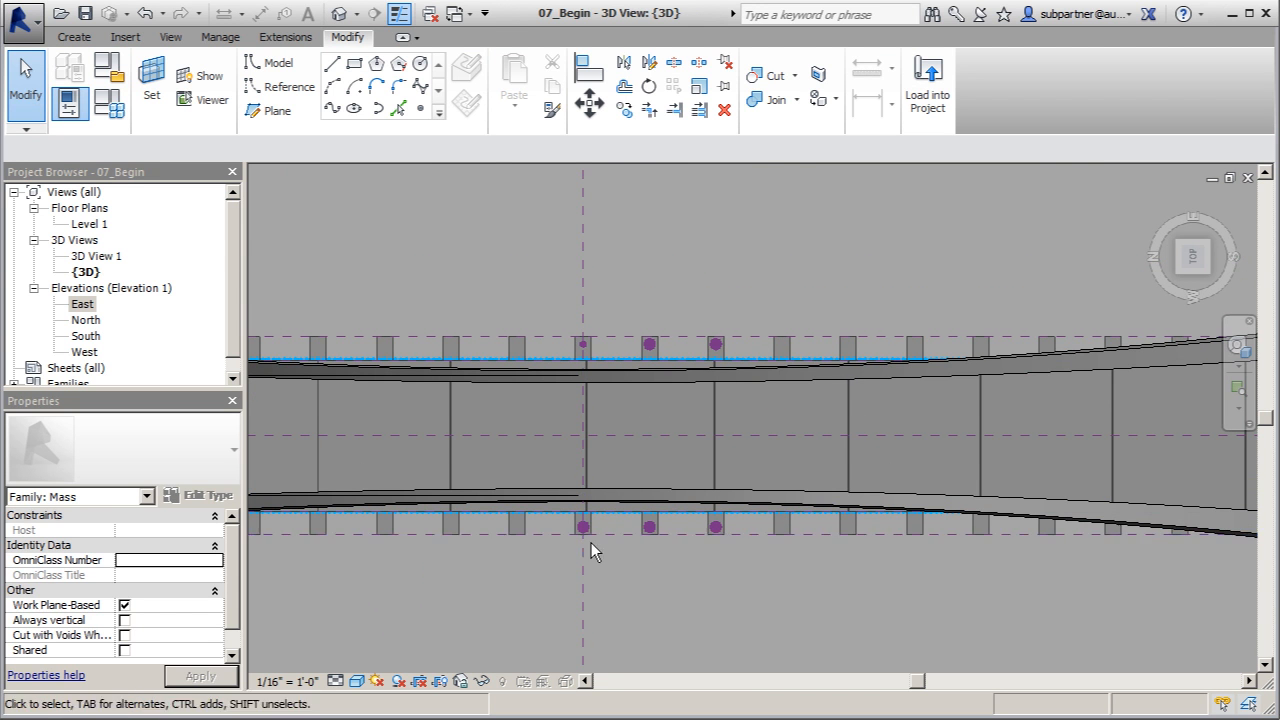
scroll(630, 550, "down", 1)
scroll(634, 540, "up", 3)
scroll(638, 538, "down", 2)
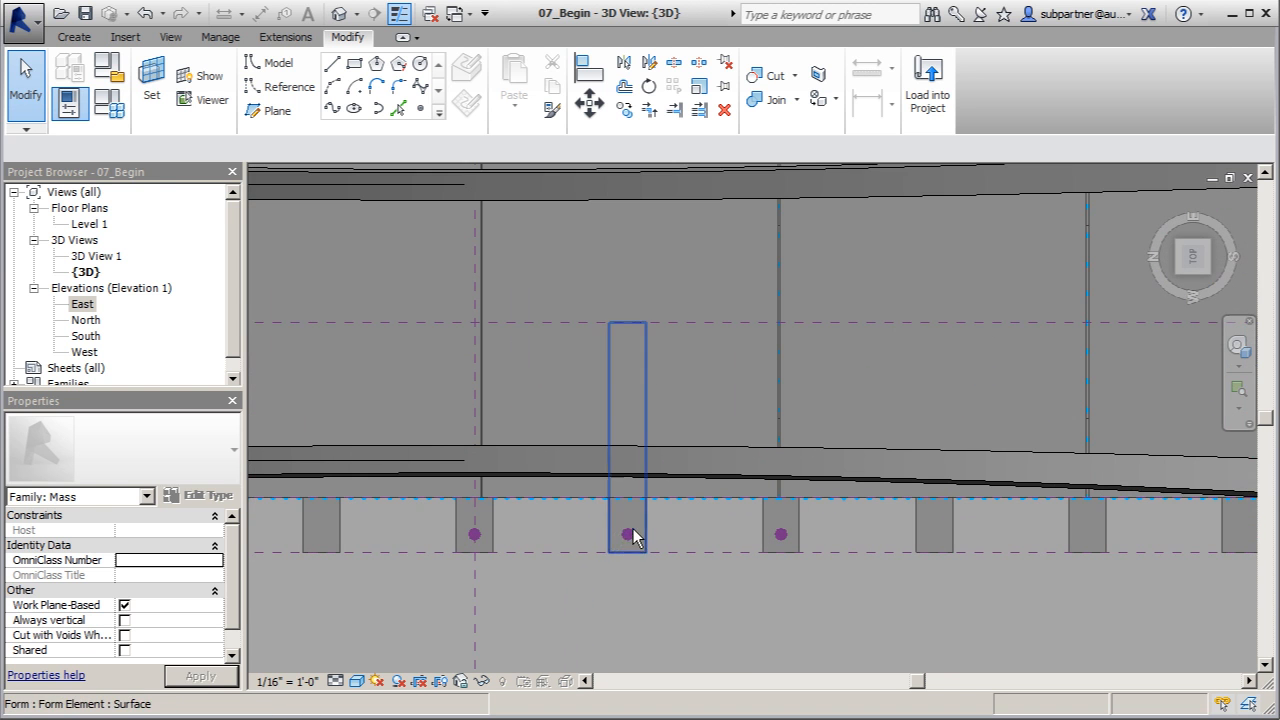
scroll(540, 548, "up", 1)
scroll(495, 552, "down", 1)
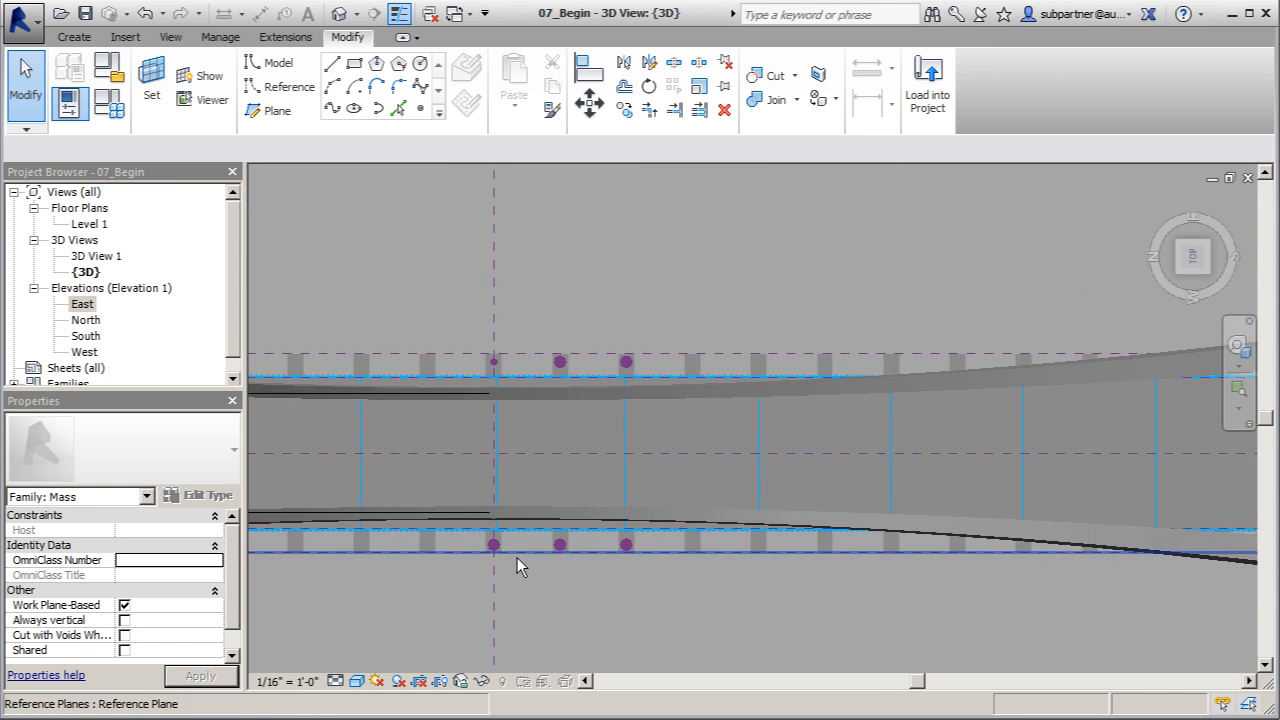
scroll(515, 560, "down", 1)
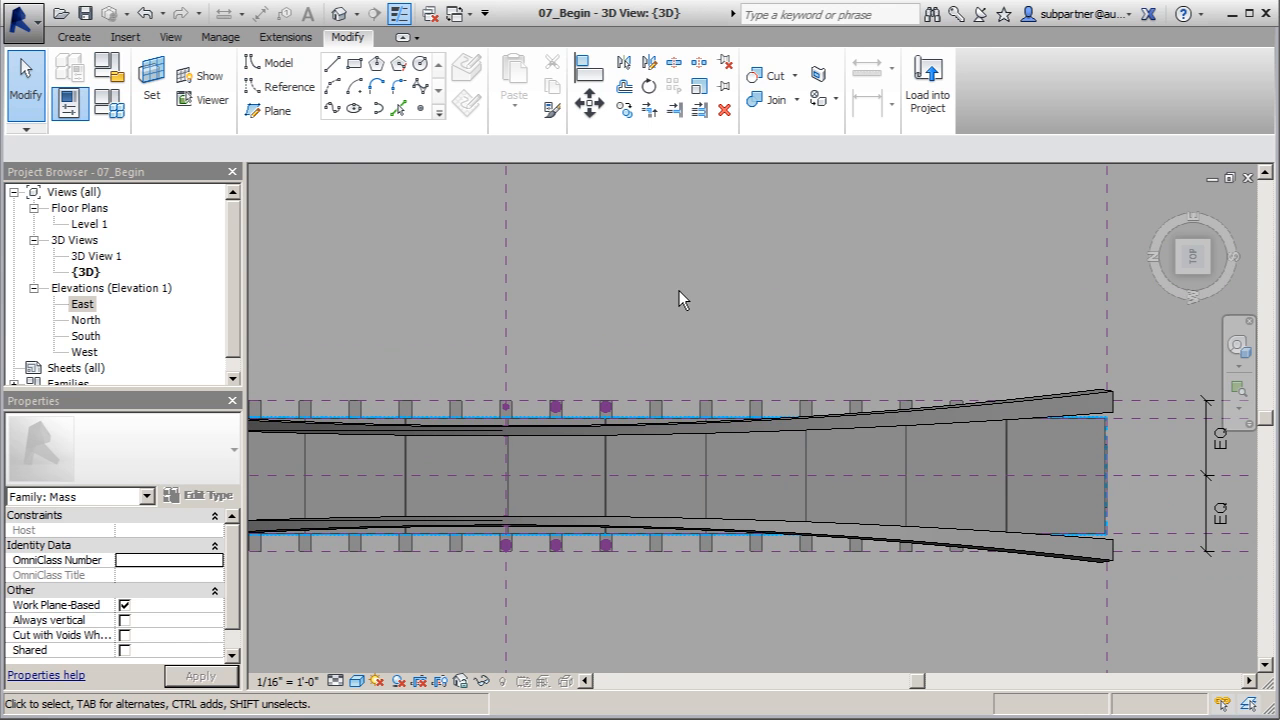
scroll(841, 306, "down", 1)
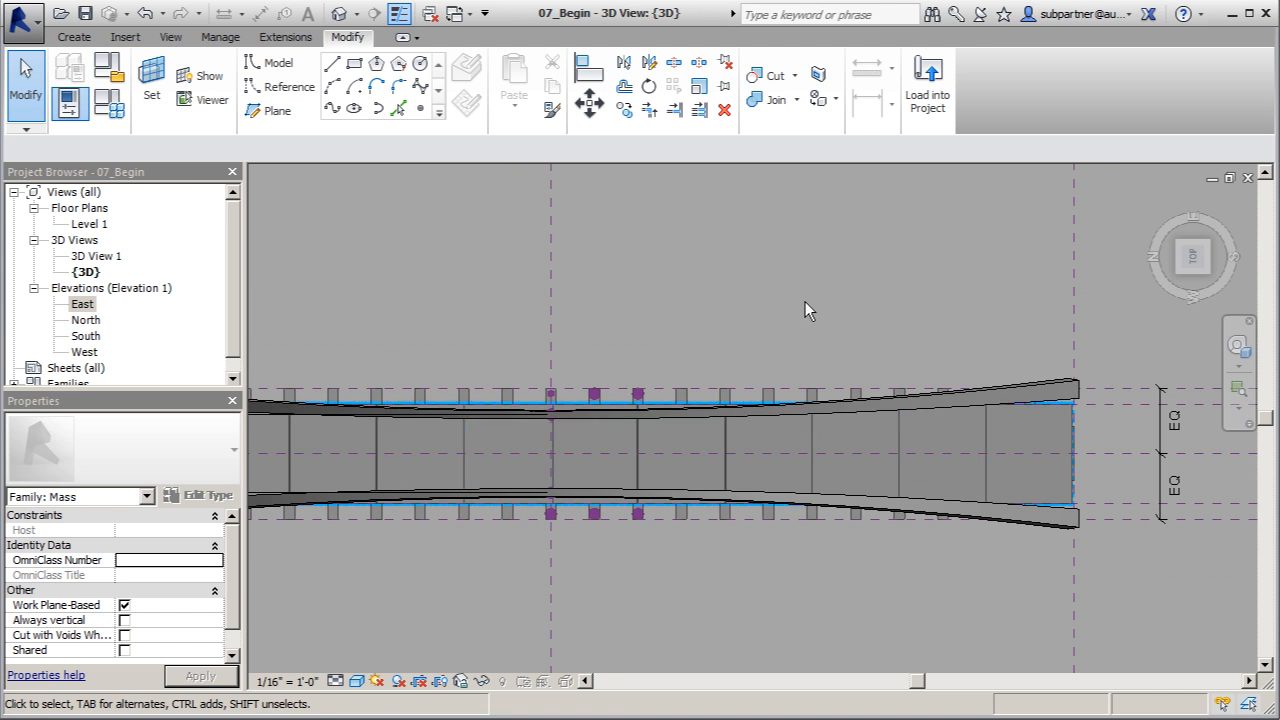